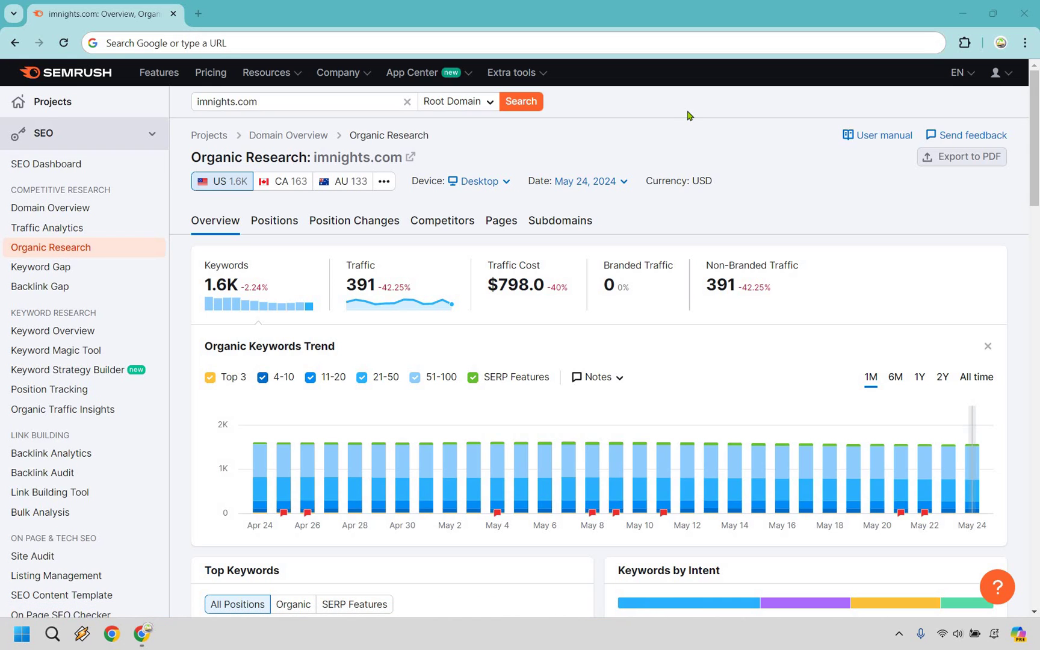
Step: From imnights.com's Organic Competitors table, open markinblog.com's organic research overview
{"action": "left_click", "coordinate": [443, 228]}
{"action": "scroll", "coordinate": [659, 246], "scroll_direction": "down", "scroll_amount": 5}
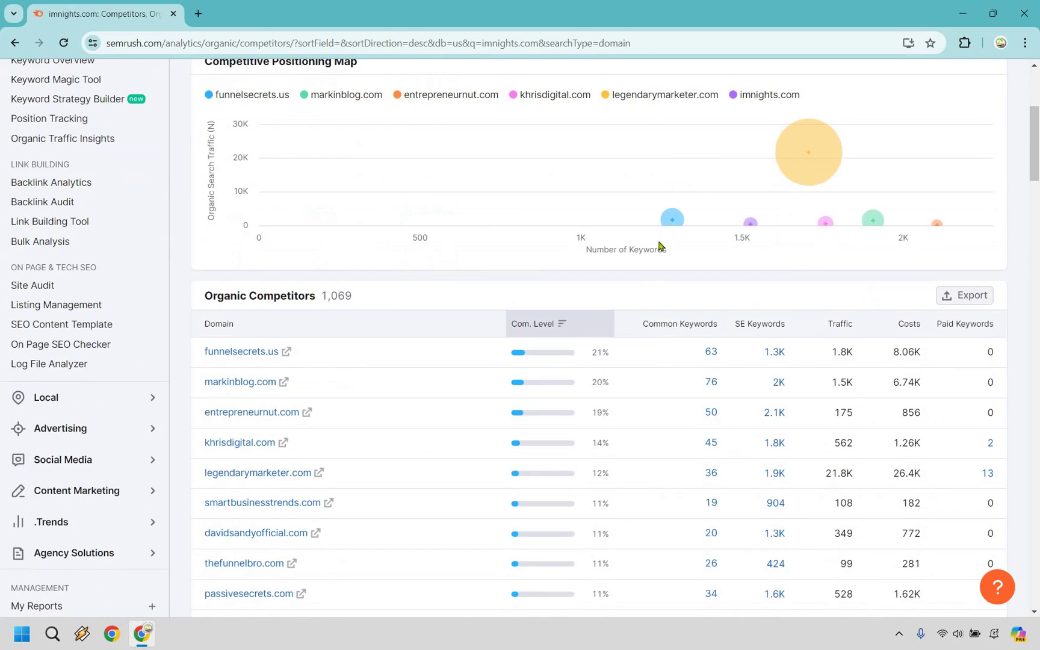
{"action": "scroll", "coordinate": [659, 246], "scroll_direction": "down", "scroll_amount": 3}
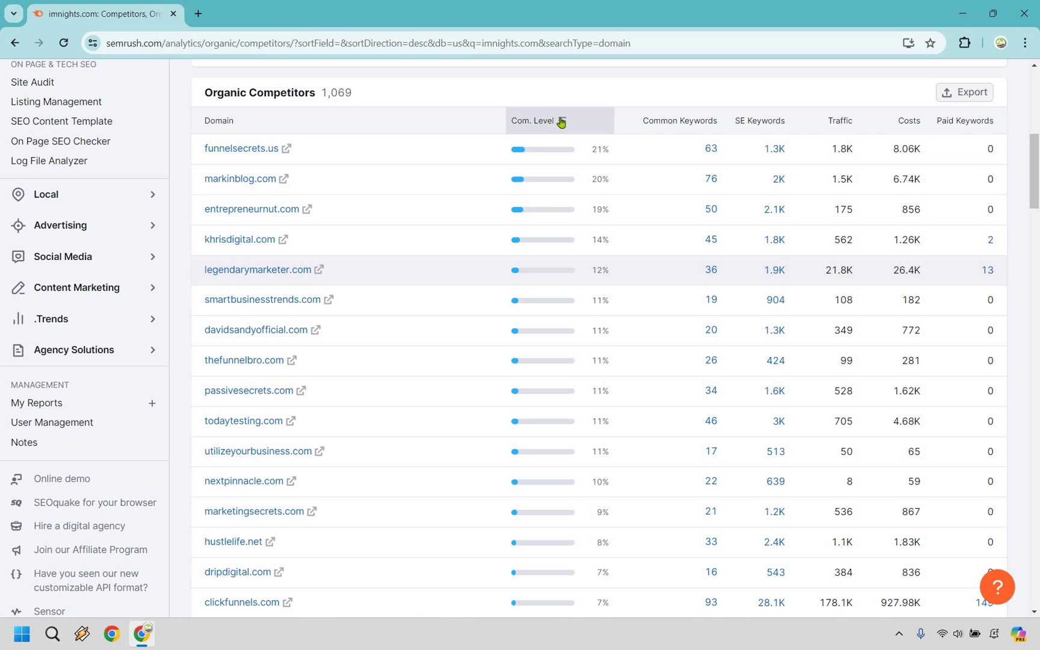
{"action": "mouse_move", "coordinate": [561, 122]}
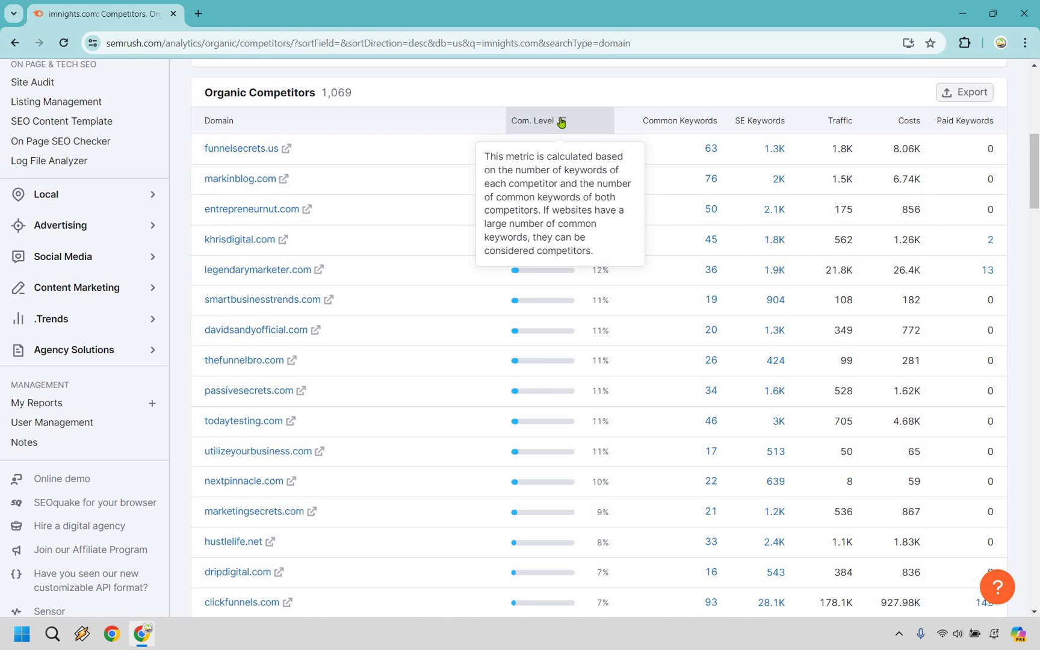
{"action": "left_click", "coordinate": [249, 181]}
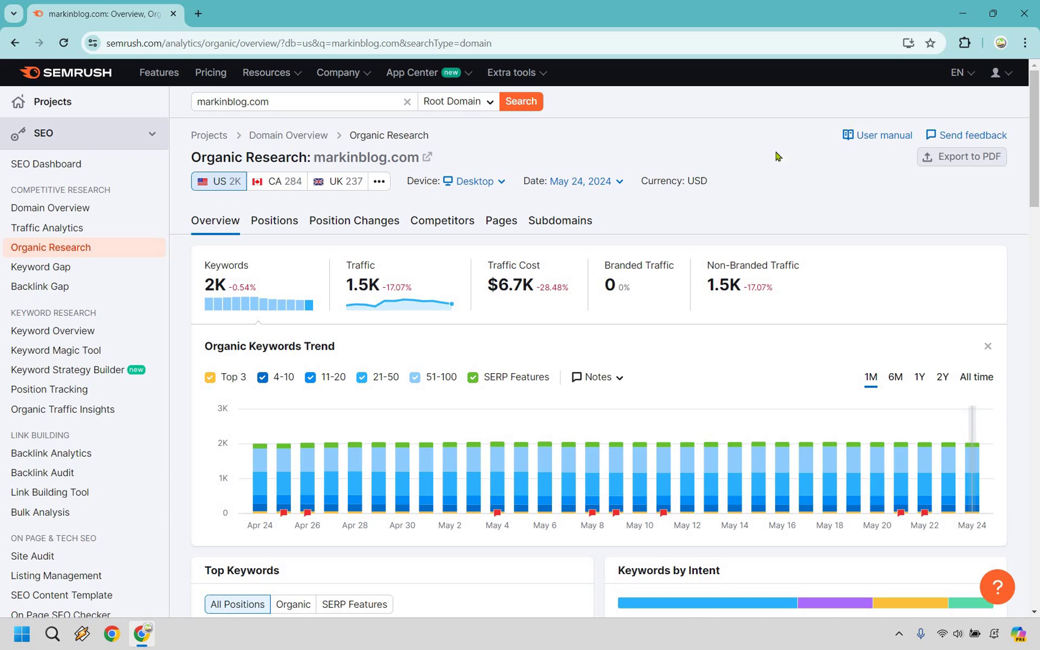
Step: Show markinblog.com's ranking keywords on the Positions tab, filtered to Top 10
{"action": "left_click", "coordinate": [276, 222]}
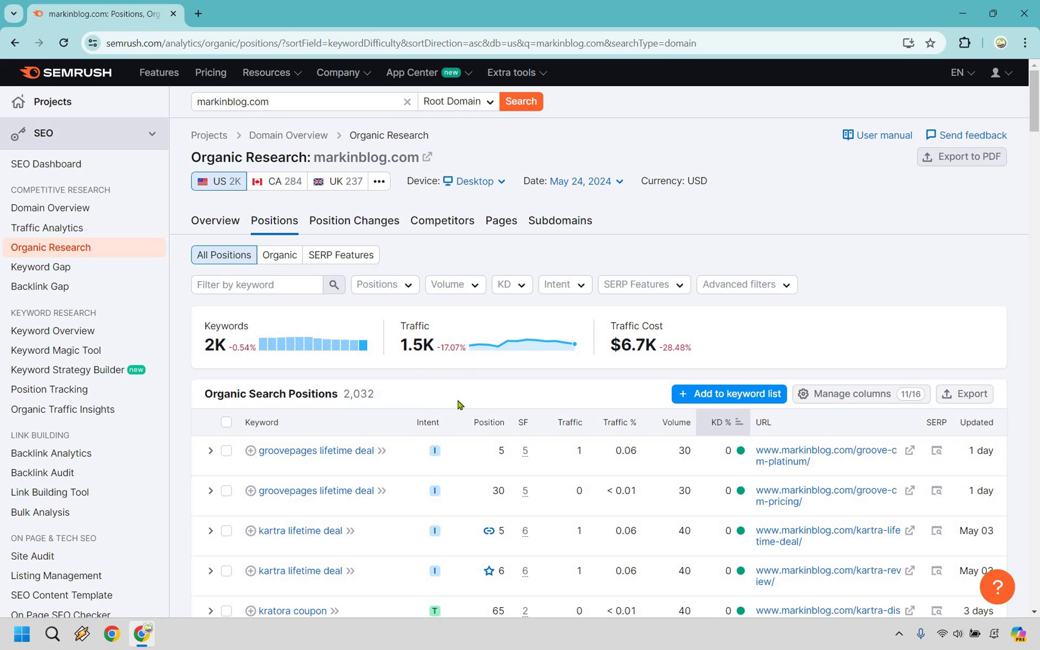
{"action": "left_click", "coordinate": [375, 285]}
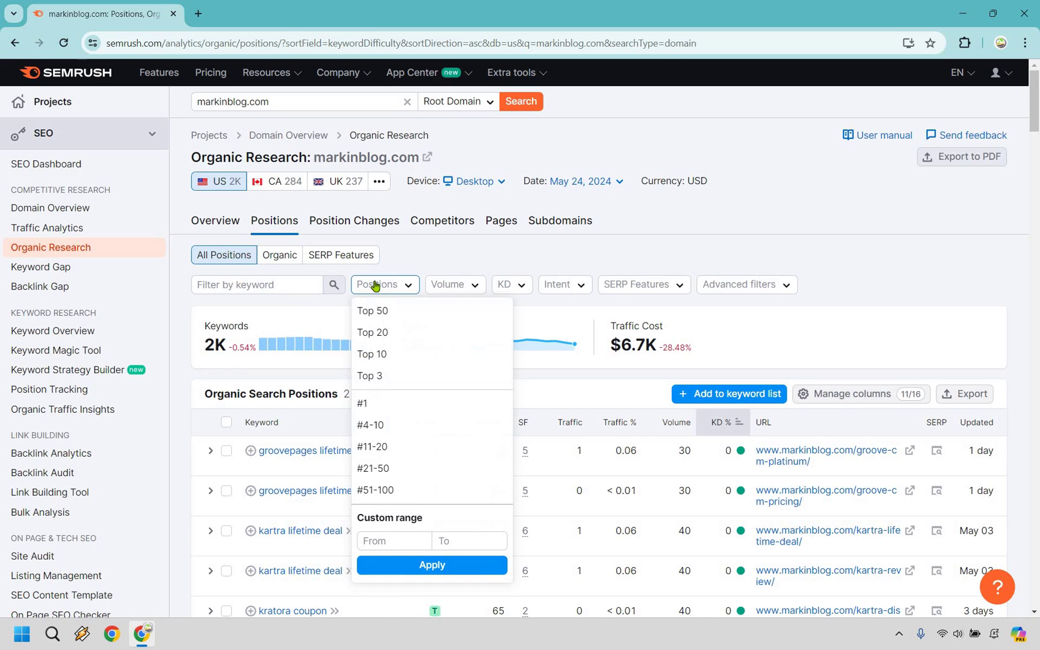
{"action": "left_click", "coordinate": [407, 356]}
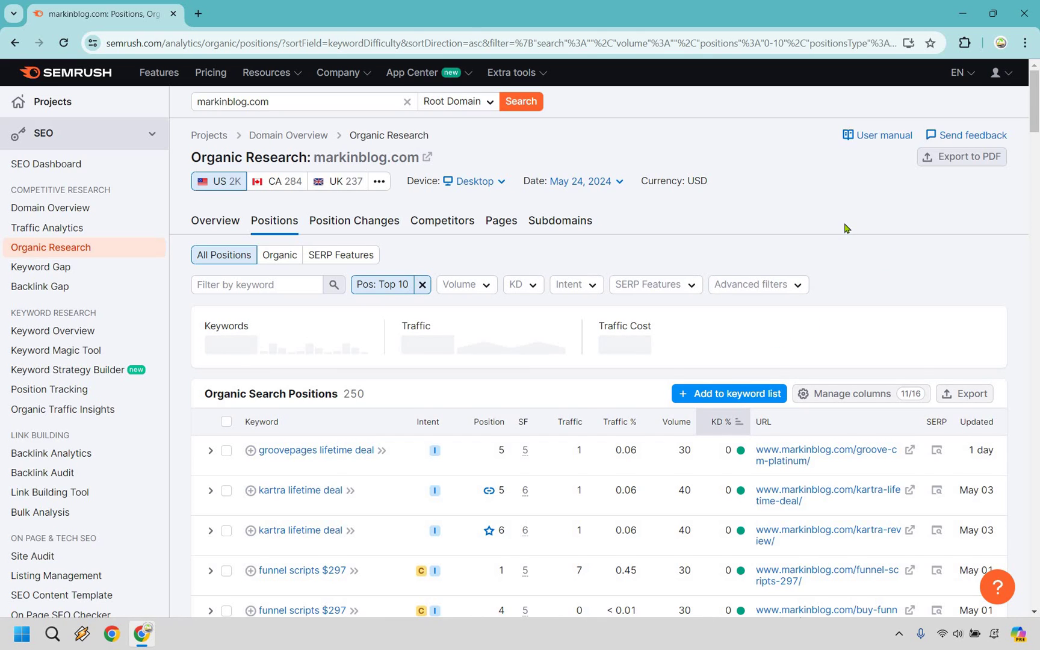
Step: Sort the 250 top-10 keywords by KD% ascending and browse the list
{"action": "left_click", "coordinate": [726, 421]}
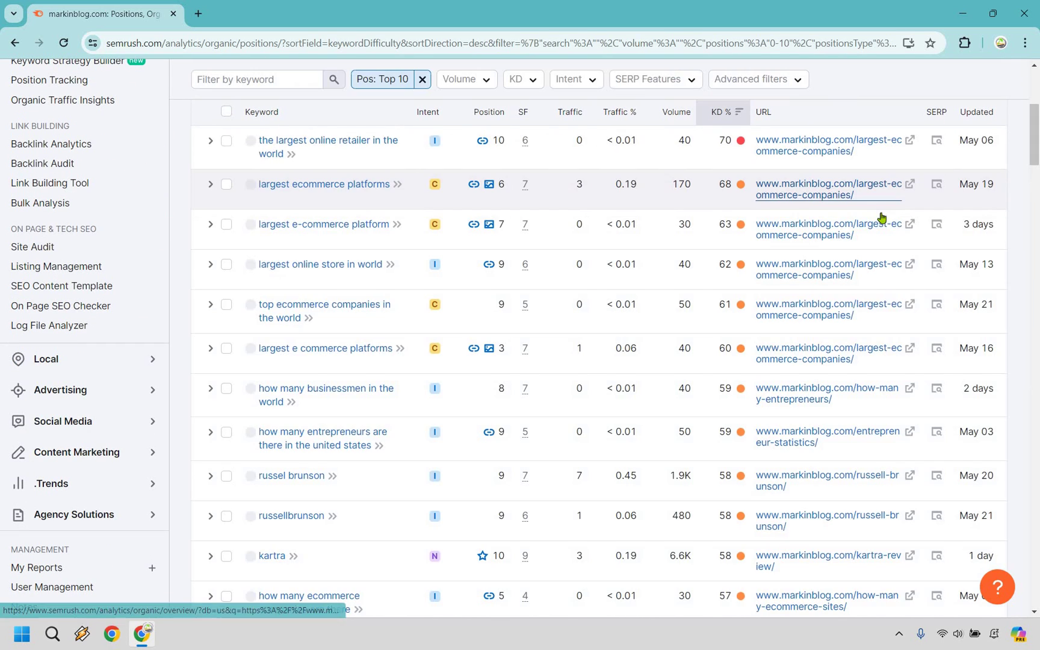
{"action": "scroll", "coordinate": [645, 302], "scroll_direction": "up", "scroll_amount": 2}
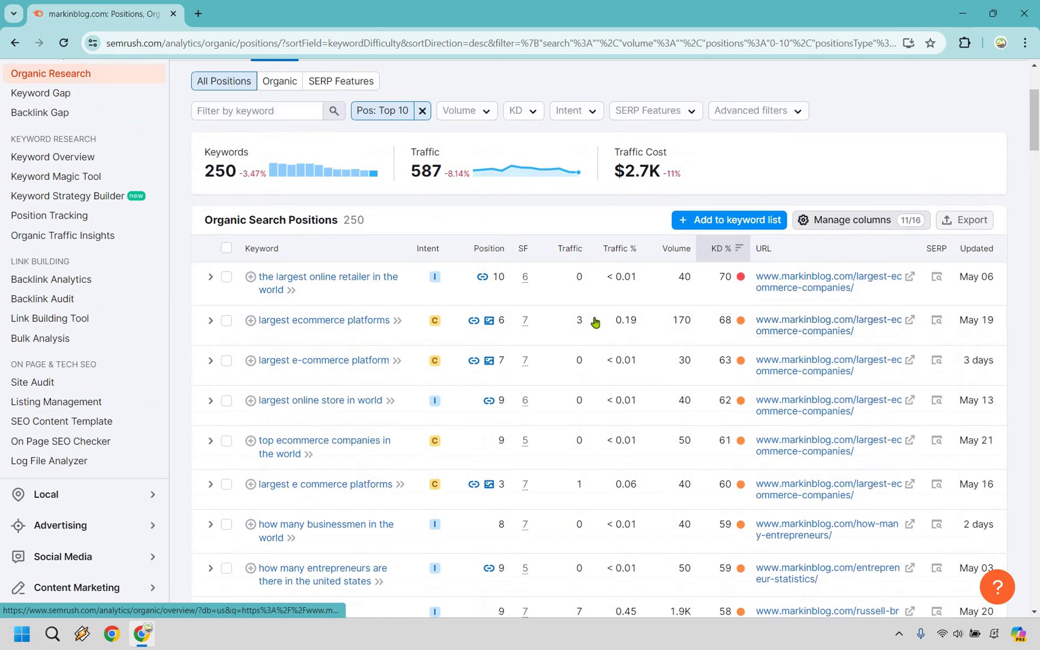
{"action": "left_click", "coordinate": [709, 263]}
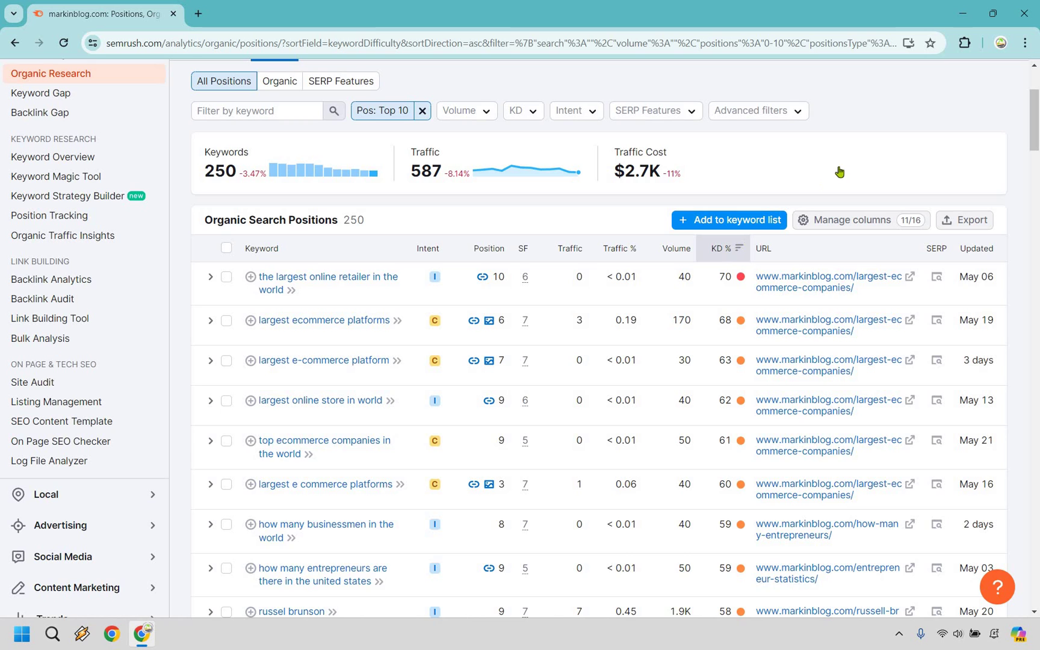
{"action": "left_click", "coordinate": [730, 253]}
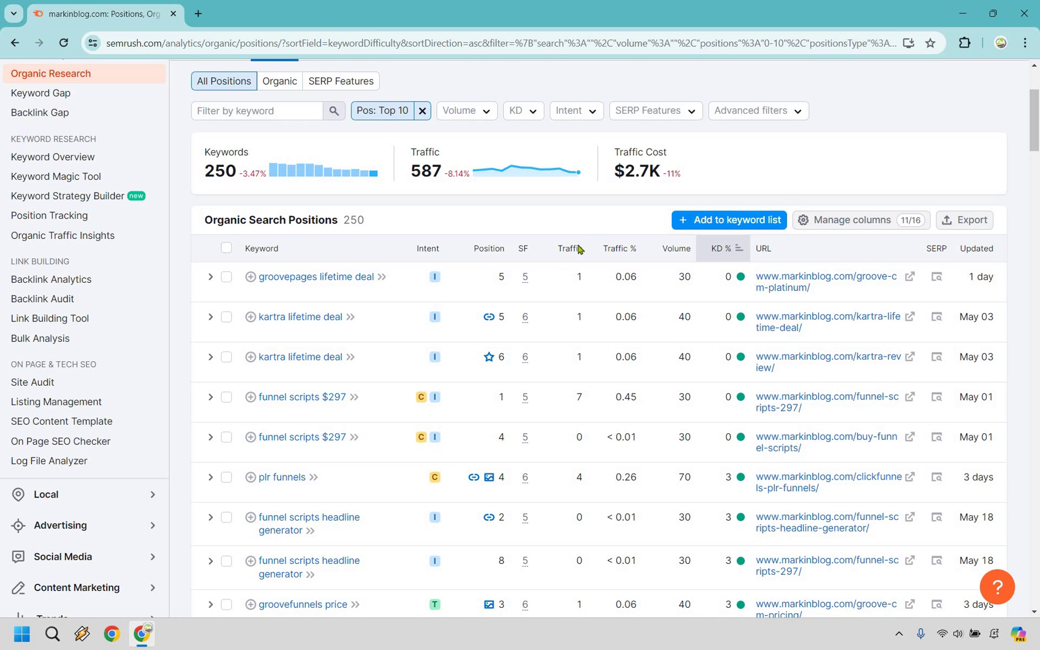
{"action": "scroll", "coordinate": [573, 390], "scroll_direction": "down", "scroll_amount": 4}
{"action": "scroll", "coordinate": [585, 286], "scroll_direction": "up", "scroll_amount": 2}
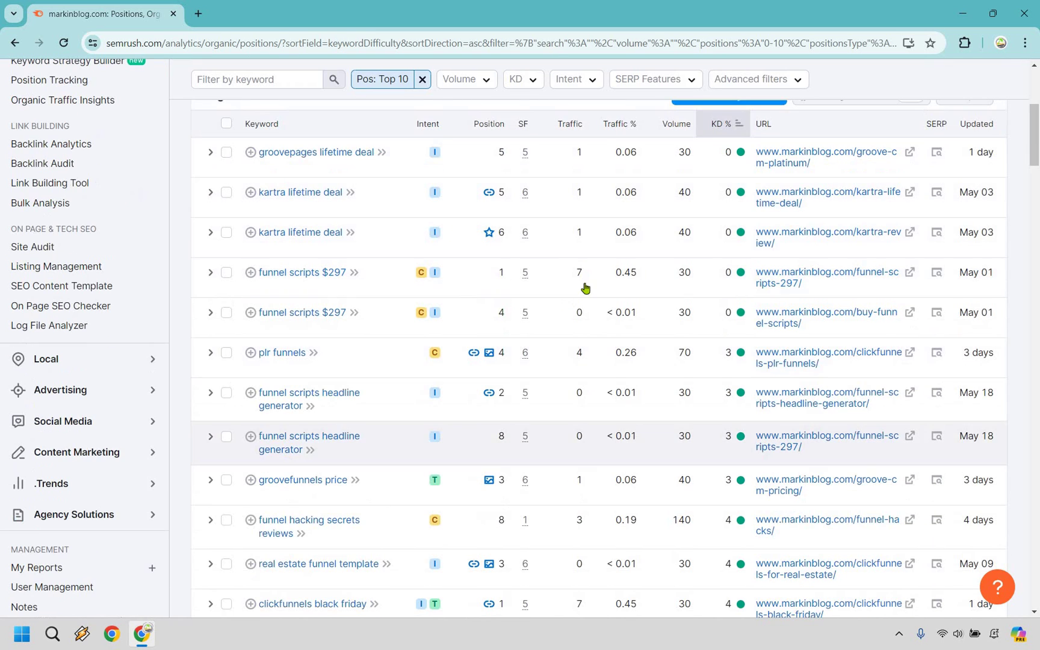
{"action": "scroll", "coordinate": [583, 244], "scroll_direction": "down", "scroll_amount": 3}
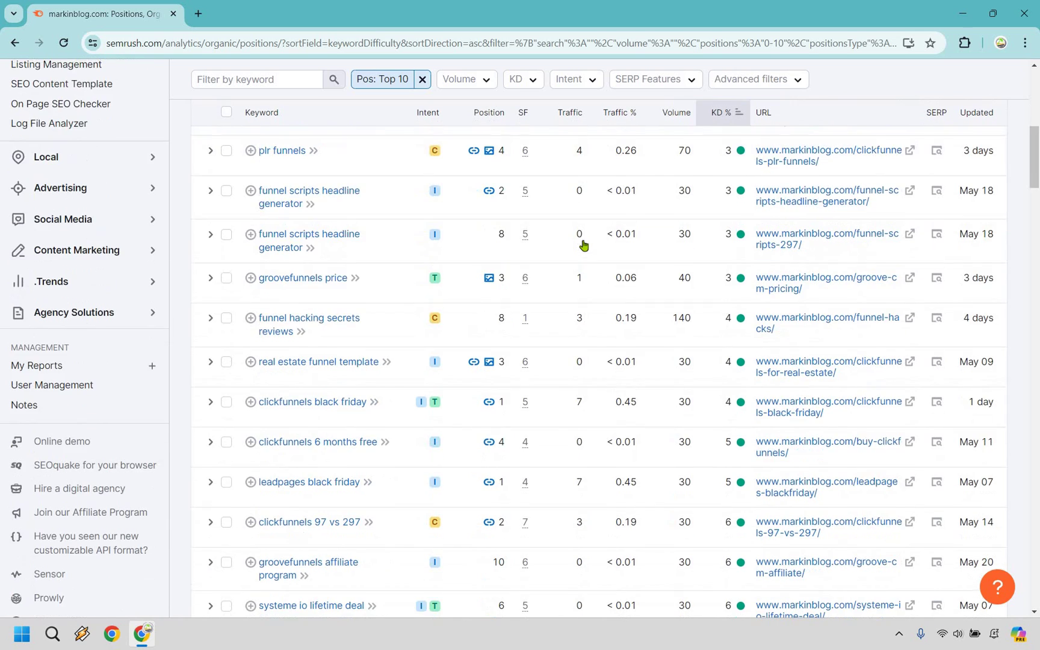
{"action": "scroll", "coordinate": [582, 244], "scroll_direction": "down", "scroll_amount": 5}
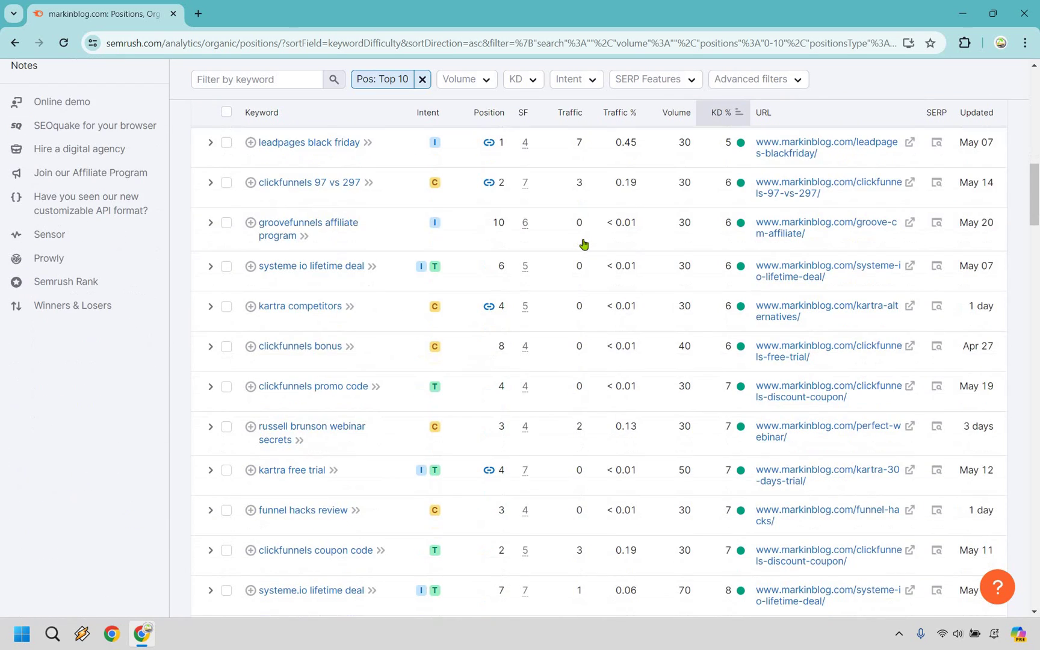
{"action": "scroll", "coordinate": [599, 425], "scroll_direction": "down", "scroll_amount": 3}
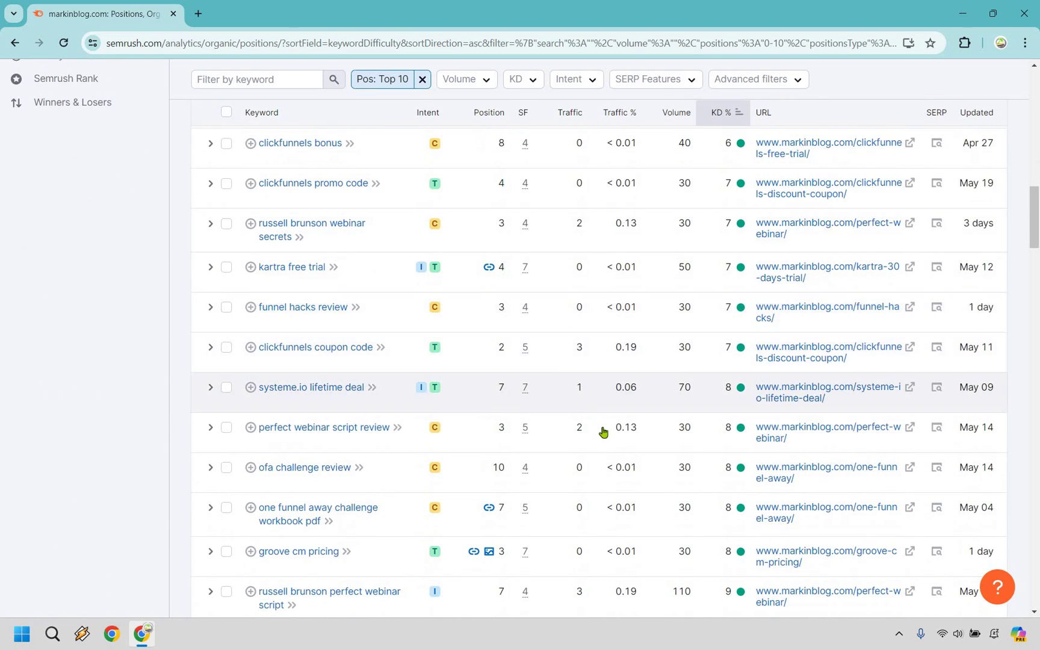
{"action": "scroll", "coordinate": [723, 237], "scroll_direction": "up", "scroll_amount": 9}
{"action": "scroll", "coordinate": [723, 237], "scroll_direction": "up", "scroll_amount": 7}
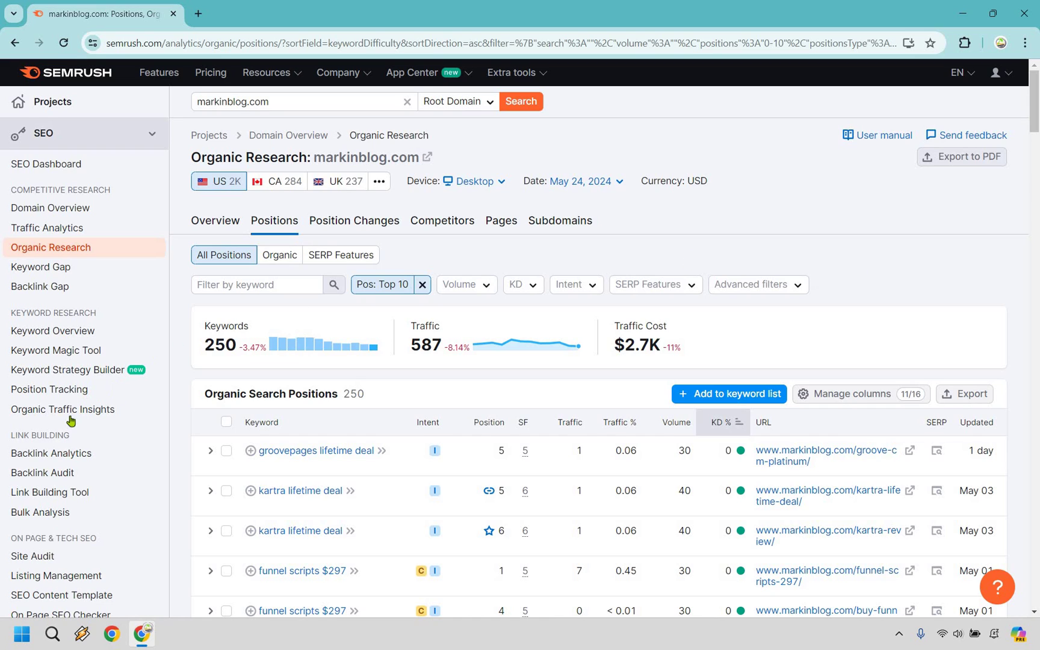
Step: Open markinblog.com's Backlink Analytics and read the Authority Score chart tooltips
{"action": "left_click", "coordinate": [63, 457]}
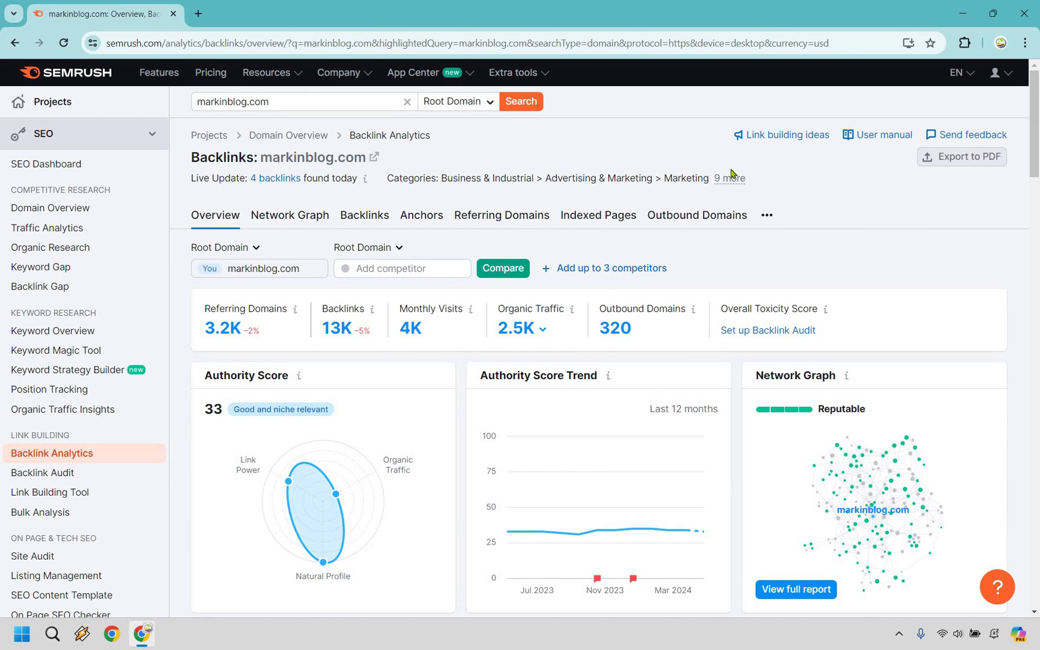
{"action": "scroll", "coordinate": [379, 295], "scroll_direction": "down", "scroll_amount": 1}
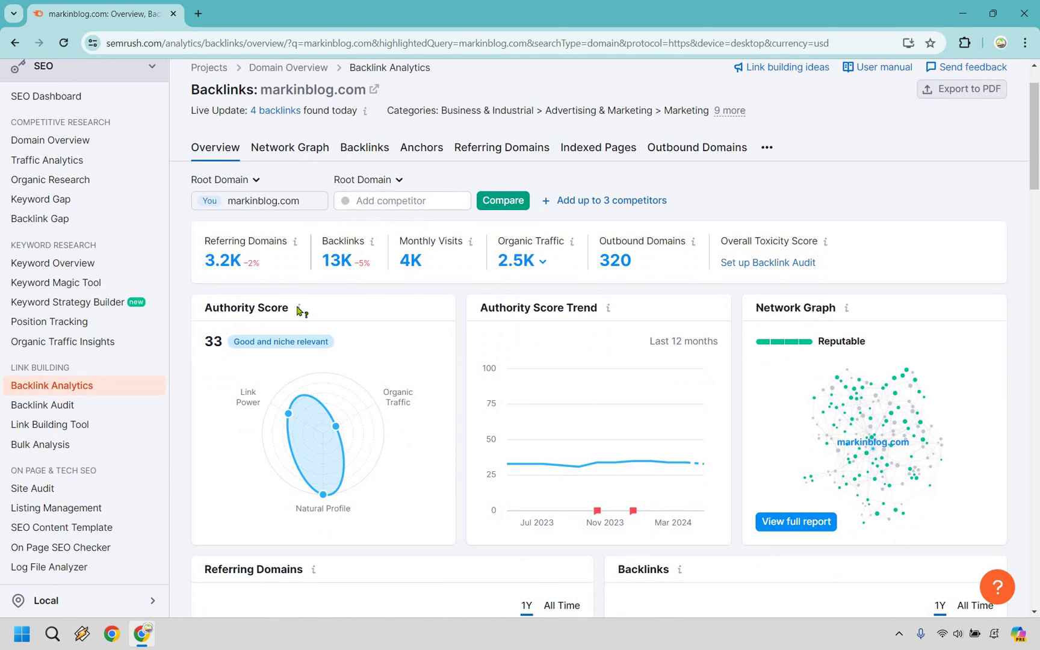
{"action": "mouse_move", "coordinate": [297, 308]}
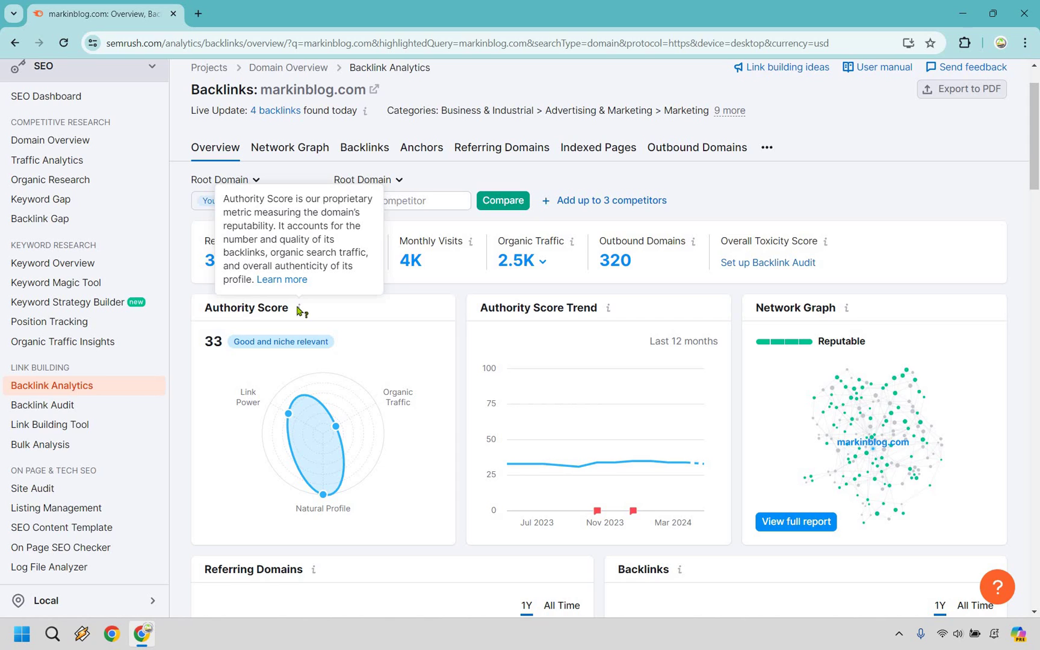
{"action": "mouse_move", "coordinate": [304, 345]}
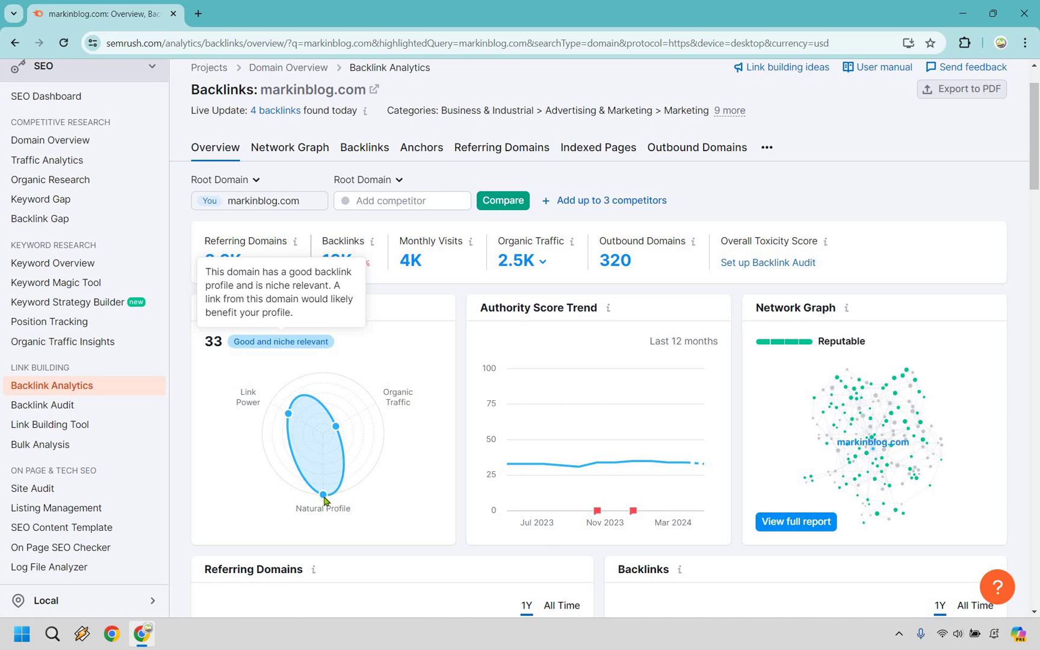
{"action": "mouse_move", "coordinate": [324, 495]}
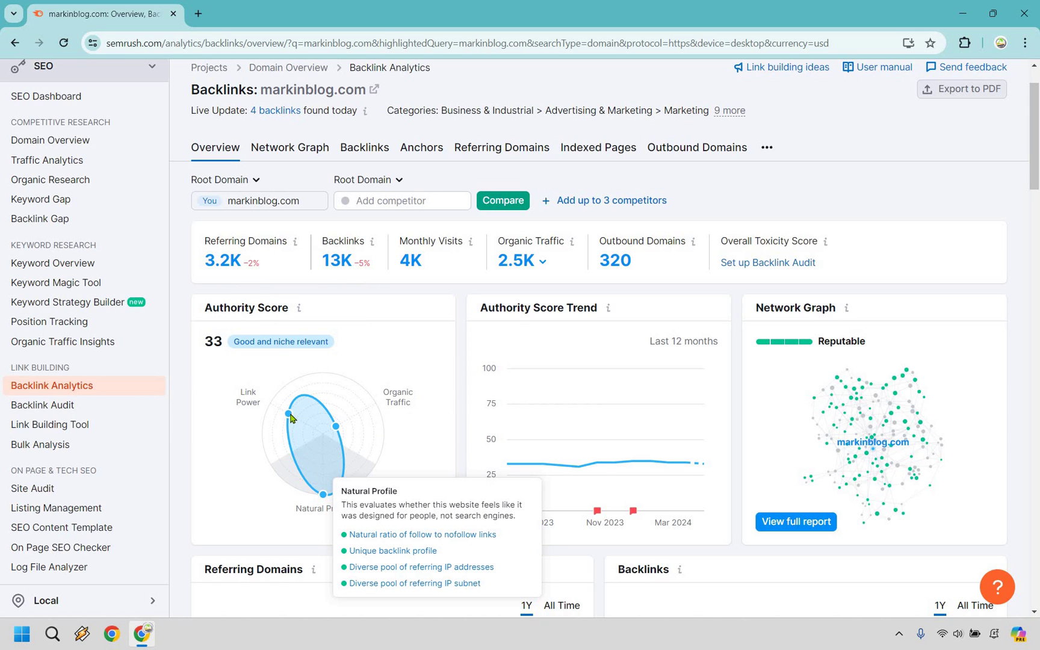
{"action": "mouse_move", "coordinate": [343, 428]}
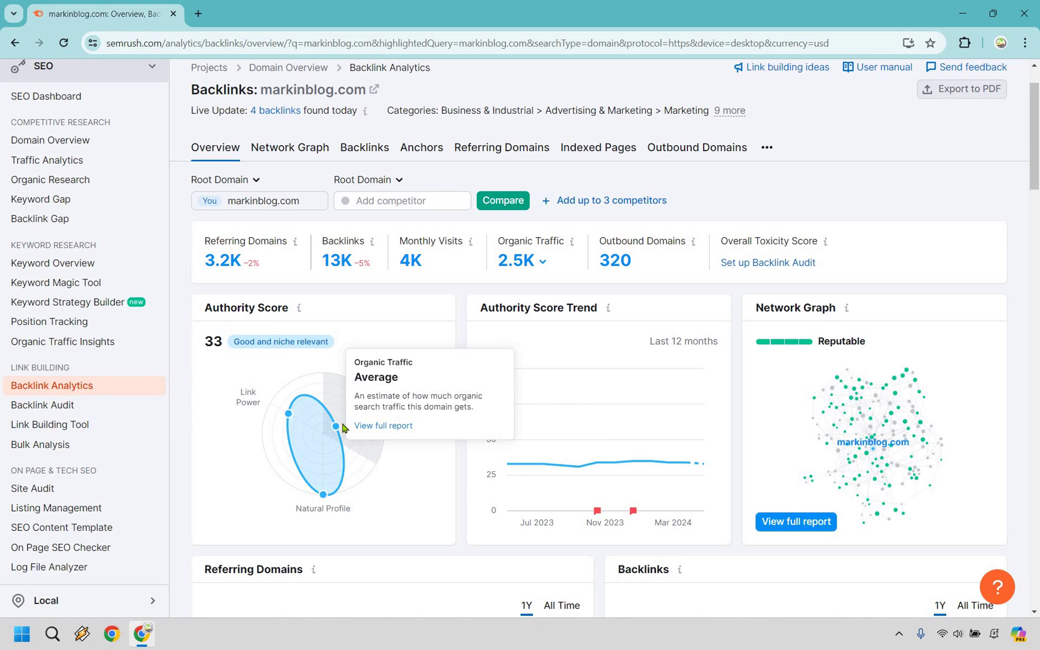
Step: Filter markinblog.com's backlinks to active, follow links with one link per referring domain
{"action": "left_click", "coordinate": [364, 147]}
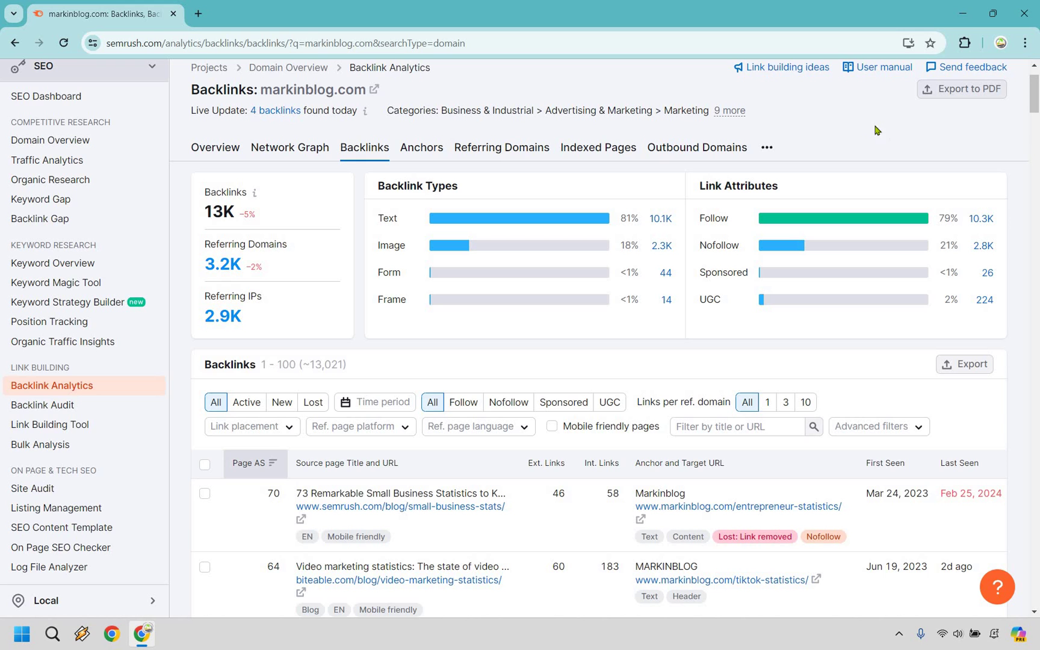
{"action": "scroll", "coordinate": [832, 99], "scroll_direction": "down", "scroll_amount": 2}
{"action": "scroll", "coordinate": [831, 99], "scroll_direction": "down", "scroll_amount": 3}
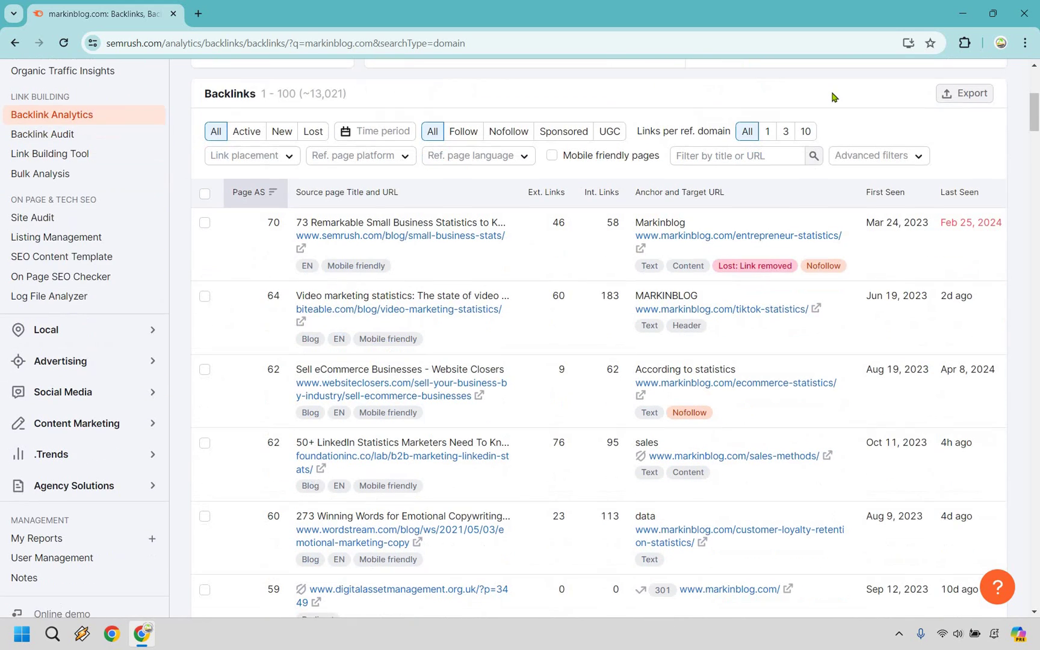
{"action": "left_click", "coordinate": [252, 137]}
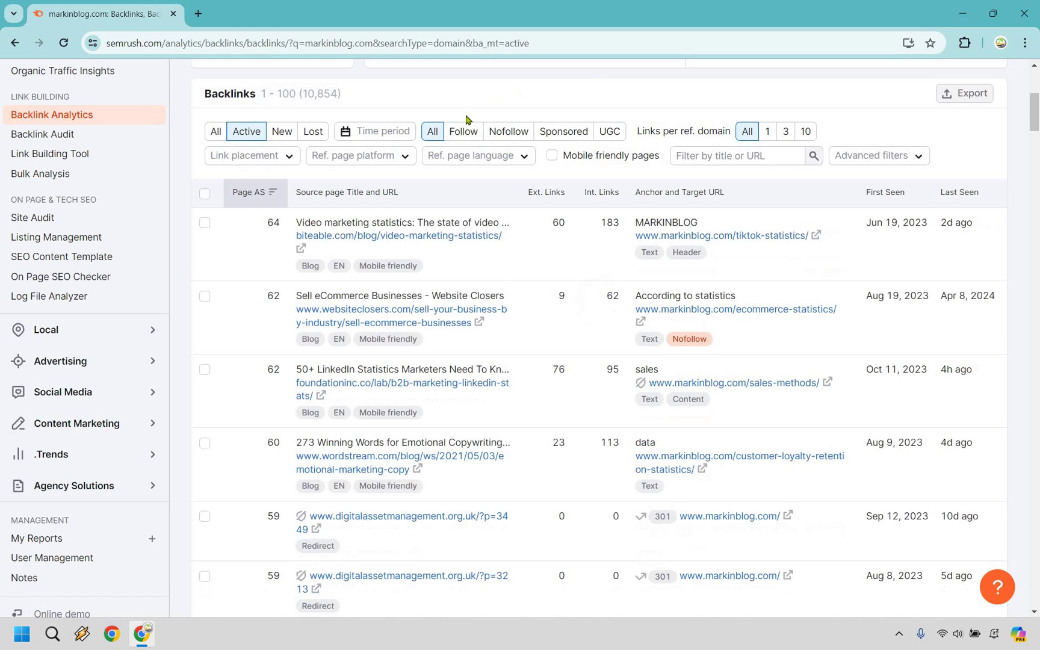
{"action": "left_click", "coordinate": [458, 133]}
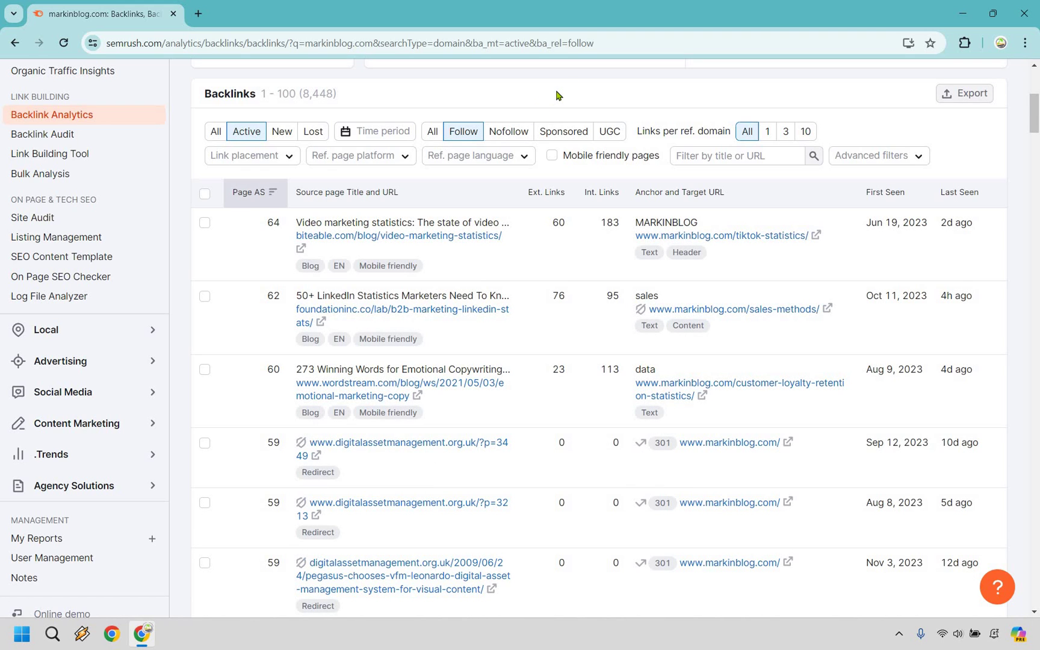
{"action": "left_click", "coordinate": [767, 132]}
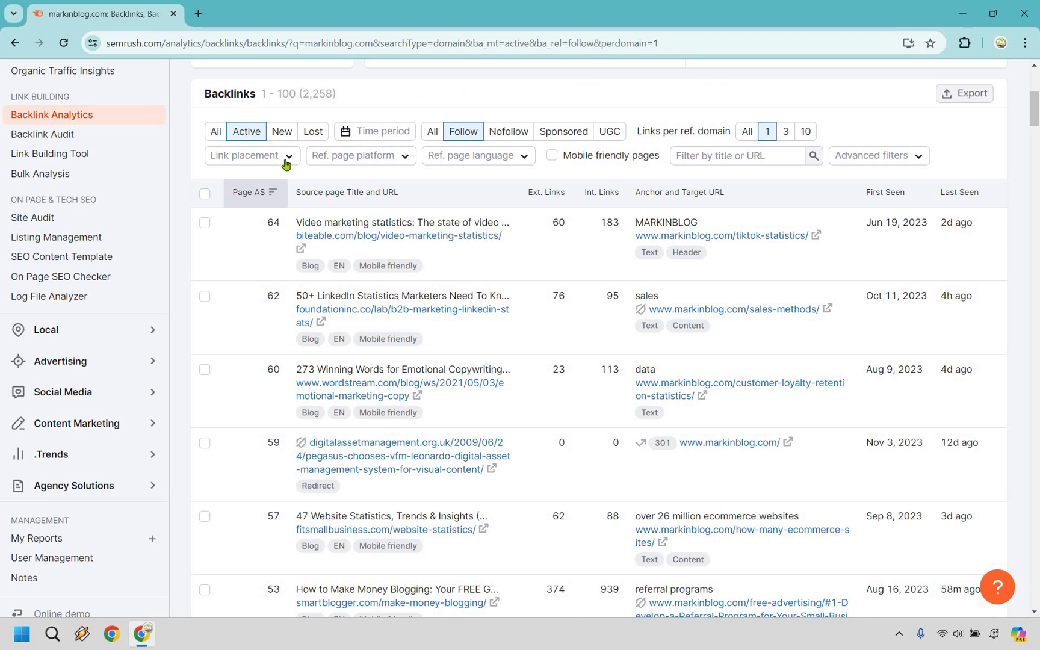
{"action": "mouse_move", "coordinate": [257, 198]}
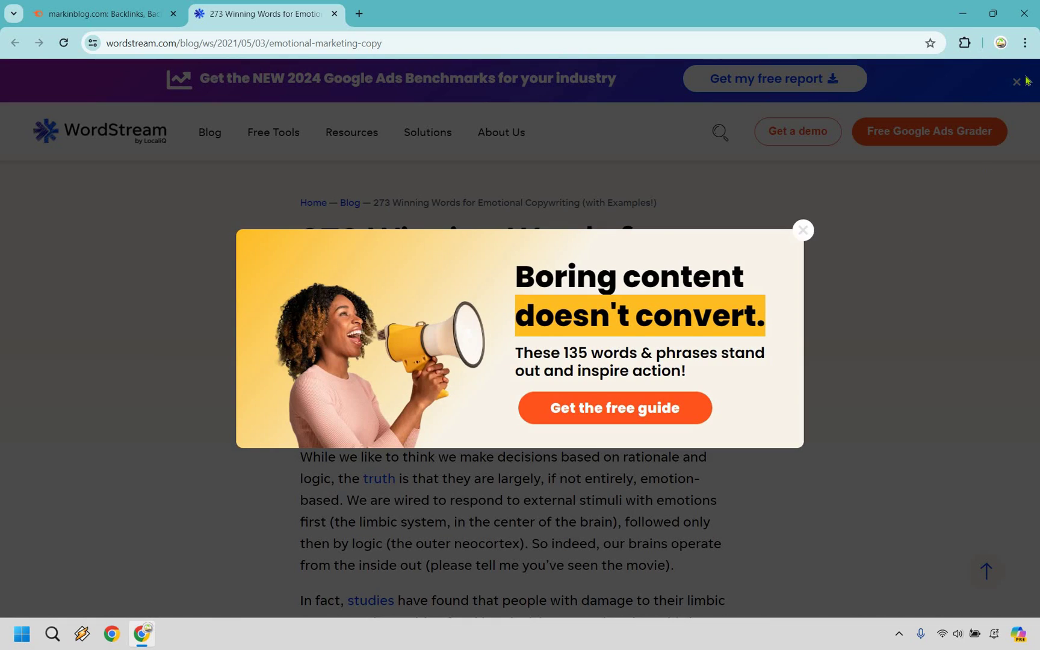
Step: Dismiss the free guide popup, read the WordStream article to the author box, then close it
{"action": "left_click", "coordinate": [1034, 84]}
{"action": "scroll", "coordinate": [1035, 99], "scroll_direction": "down", "scroll_amount": 20}
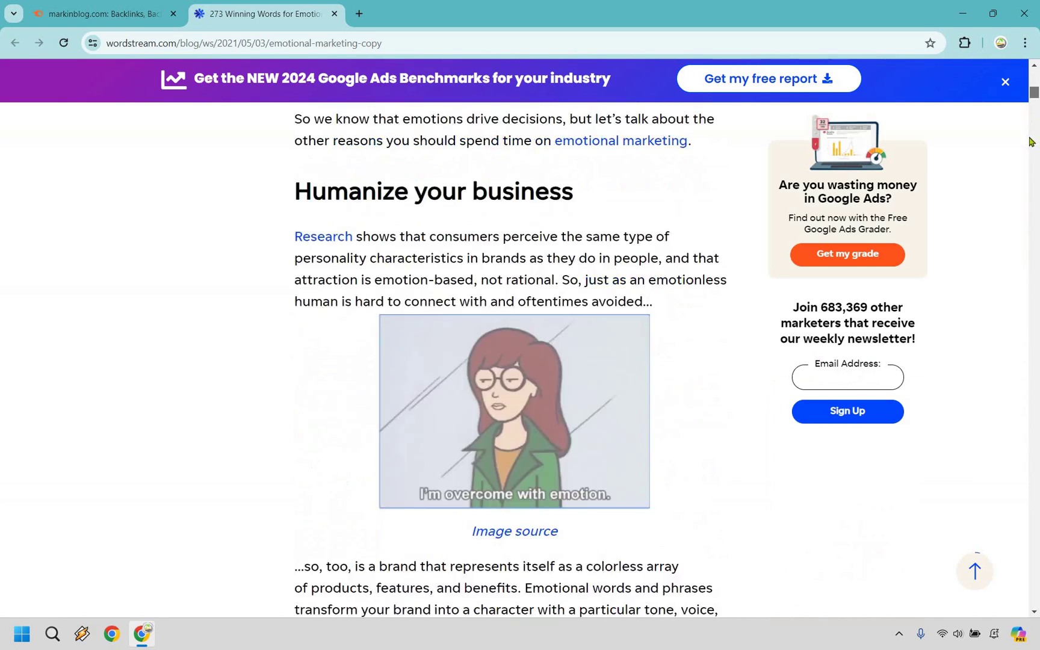
{"action": "scroll", "coordinate": [1029, 283], "scroll_direction": "down", "scroll_amount": 20}
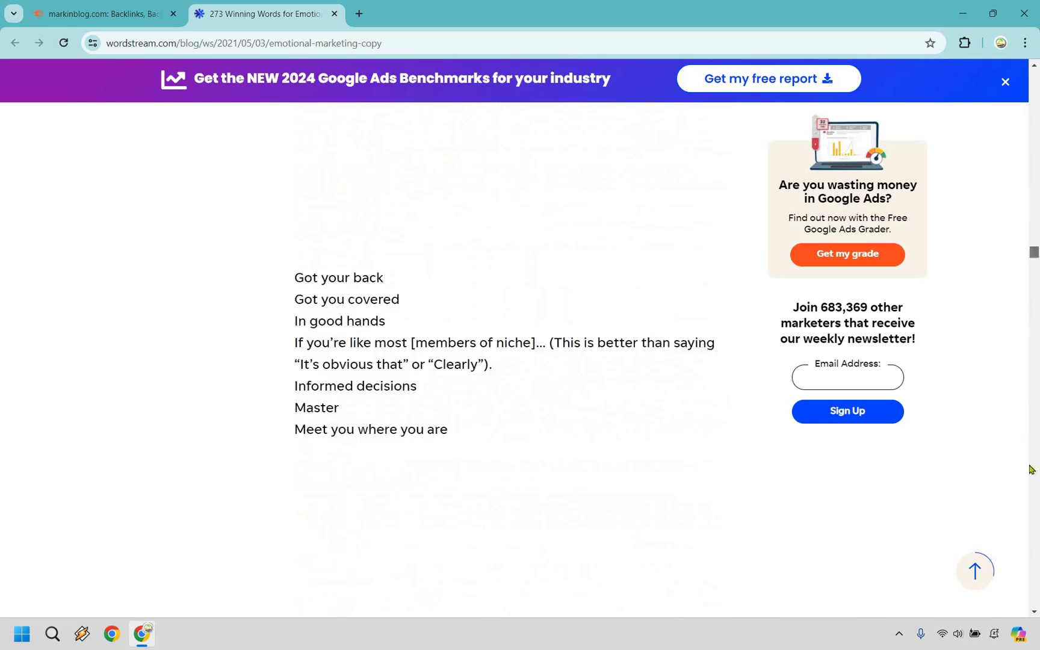
{"action": "scroll", "coordinate": [1035, 552], "scroll_direction": "down", "scroll_amount": 20}
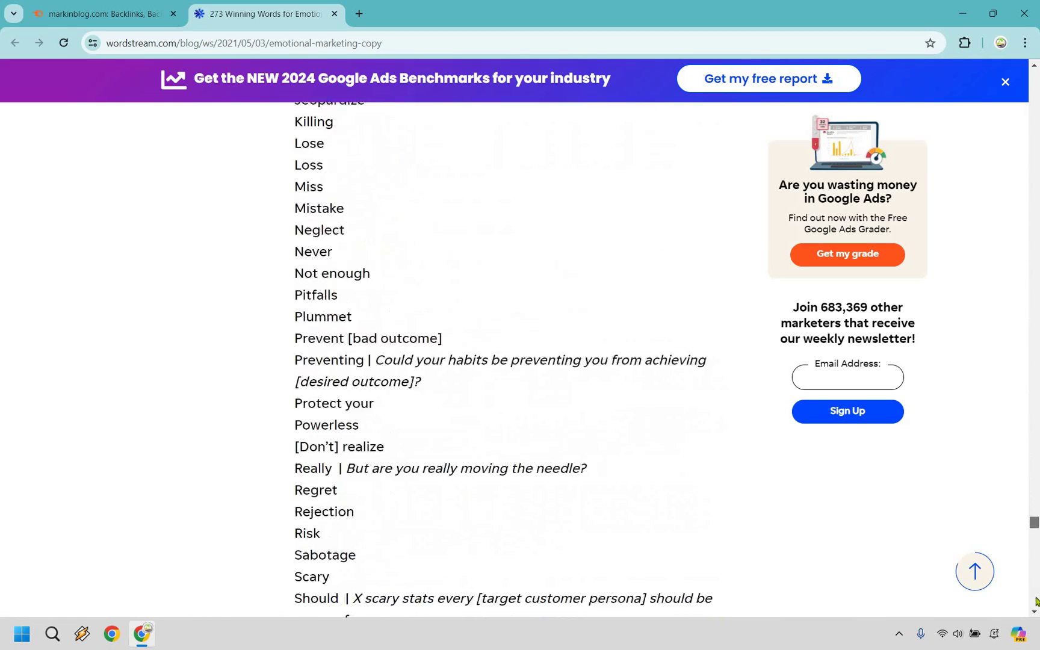
{"action": "scroll", "coordinate": [1036, 600], "scroll_direction": "down", "scroll_amount": 3}
{"action": "scroll", "coordinate": [1035, 600], "scroll_direction": "up", "scroll_amount": 3}
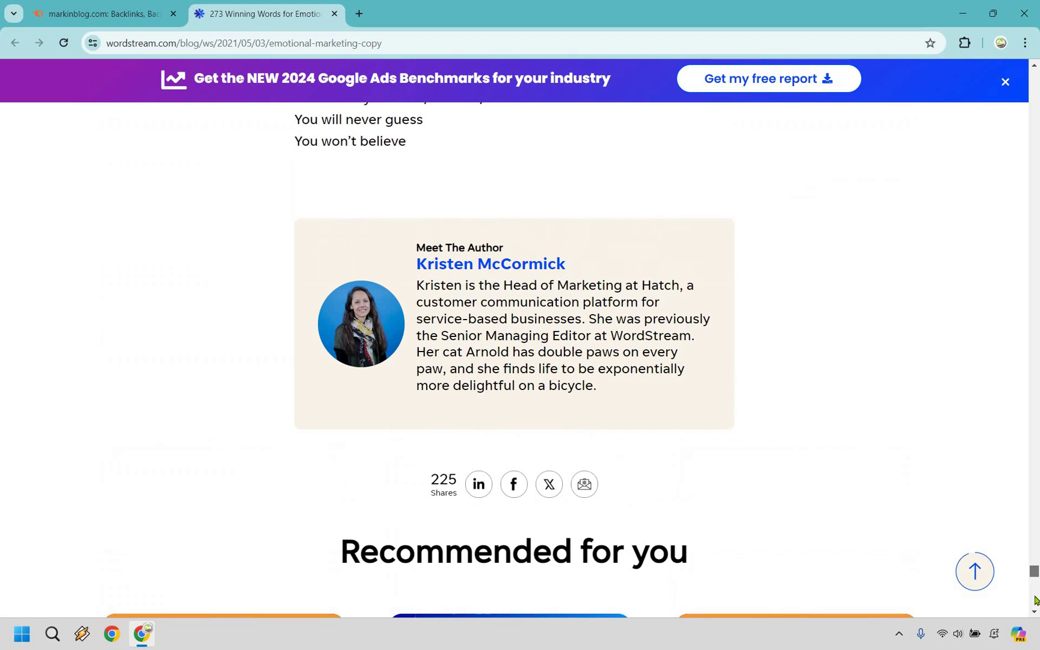
{"action": "scroll", "coordinate": [1035, 593], "scroll_direction": "down", "scroll_amount": 15}
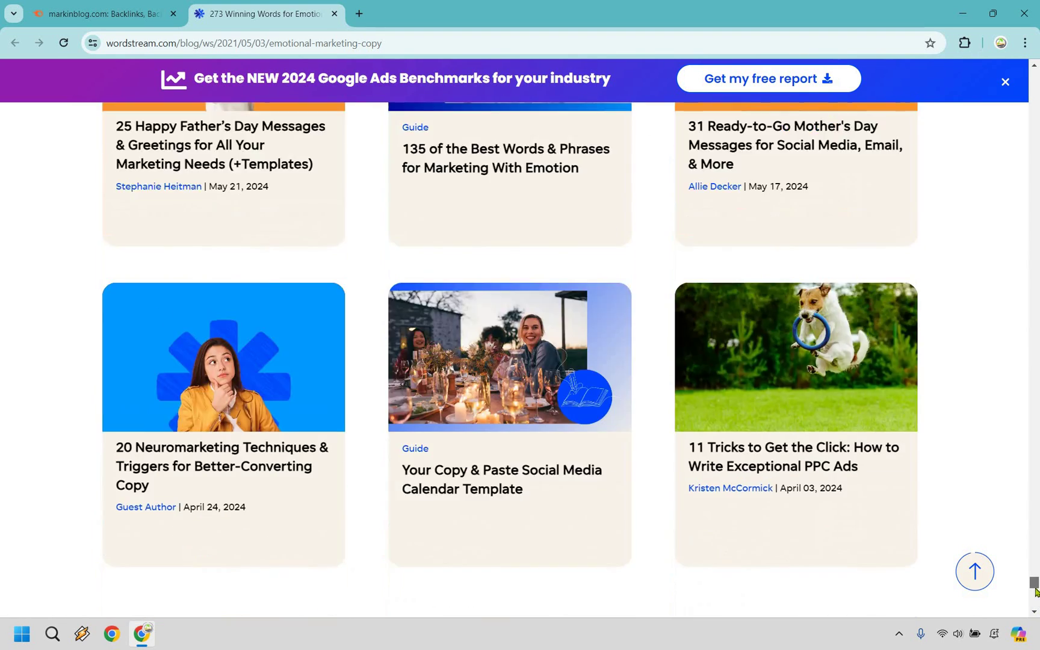
{"action": "scroll", "coordinate": [673, 195], "scroll_direction": "up", "scroll_amount": 20}
{"action": "scroll", "coordinate": [696, 235], "scroll_direction": "down", "scroll_amount": 9}
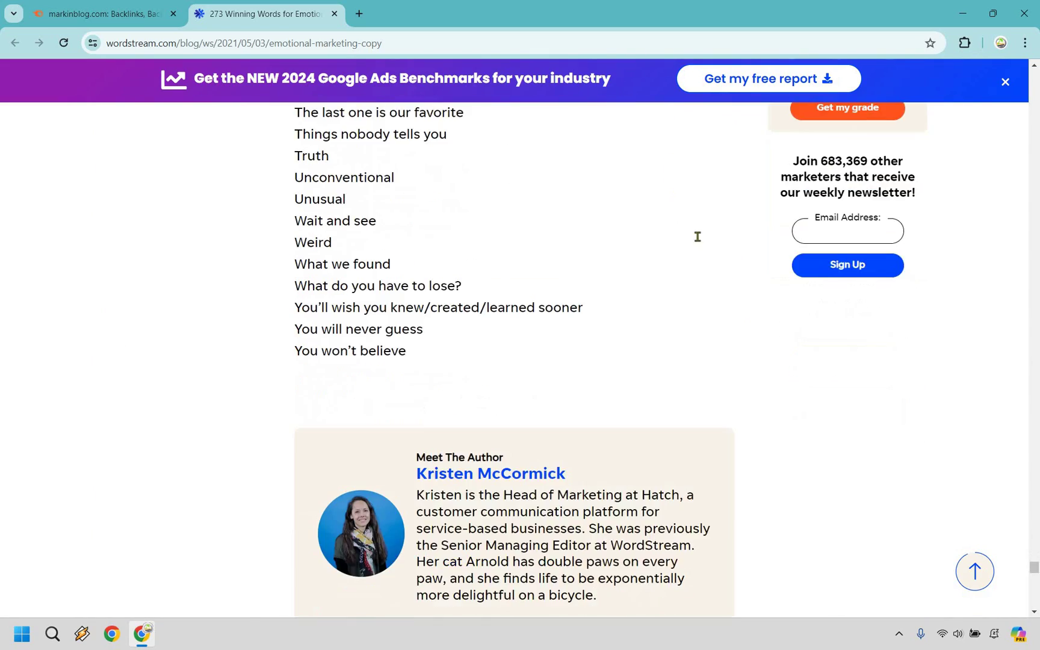
{"action": "scroll", "coordinate": [654, 418], "scroll_direction": "down", "scroll_amount": 2}
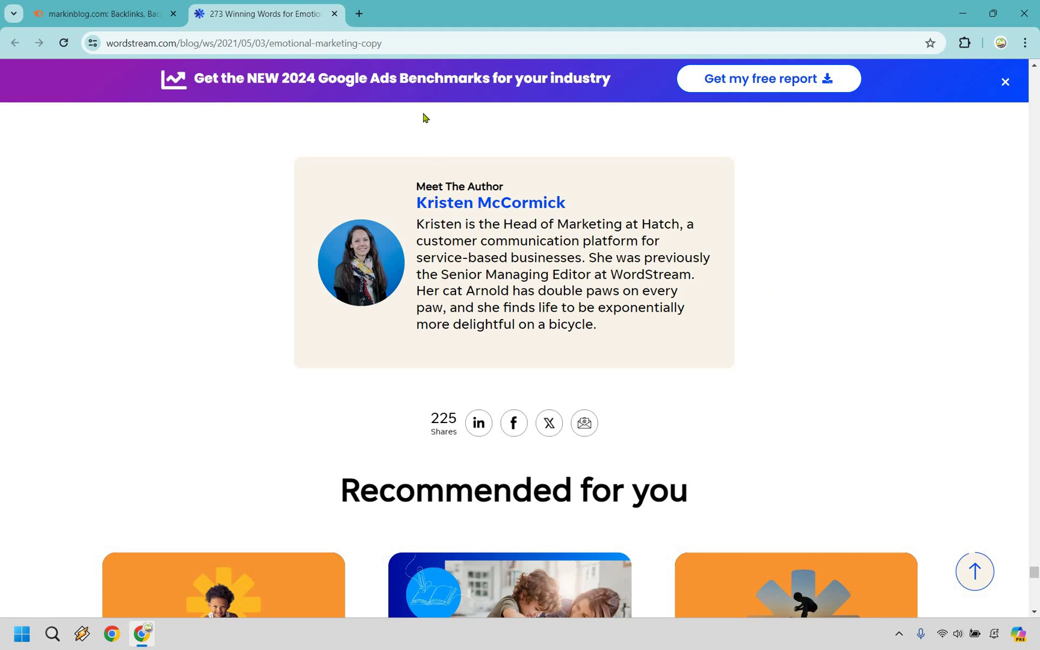
{"action": "left_click", "coordinate": [334, 16]}
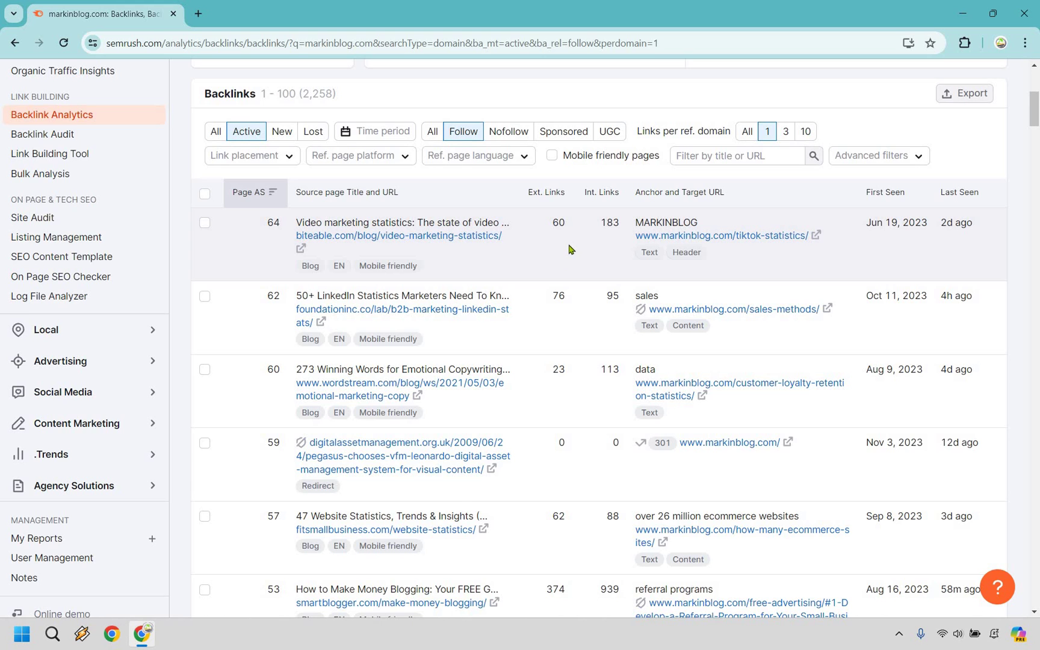
Step: Sort markinblog.com's follow backlinks by the Last Seen column
{"action": "scroll", "coordinate": [570, 249], "scroll_direction": "down", "scroll_amount": 1}
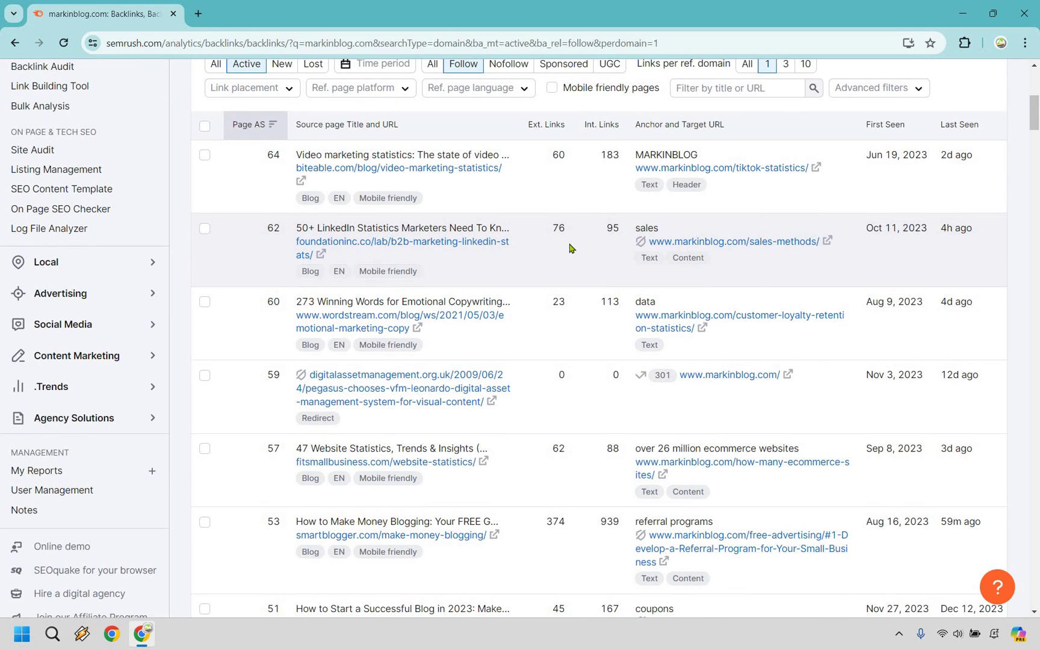
{"action": "scroll", "coordinate": [570, 249], "scroll_direction": "down", "scroll_amount": 1}
{"action": "scroll", "coordinate": [560, 218], "scroll_direction": "down", "scroll_amount": 1}
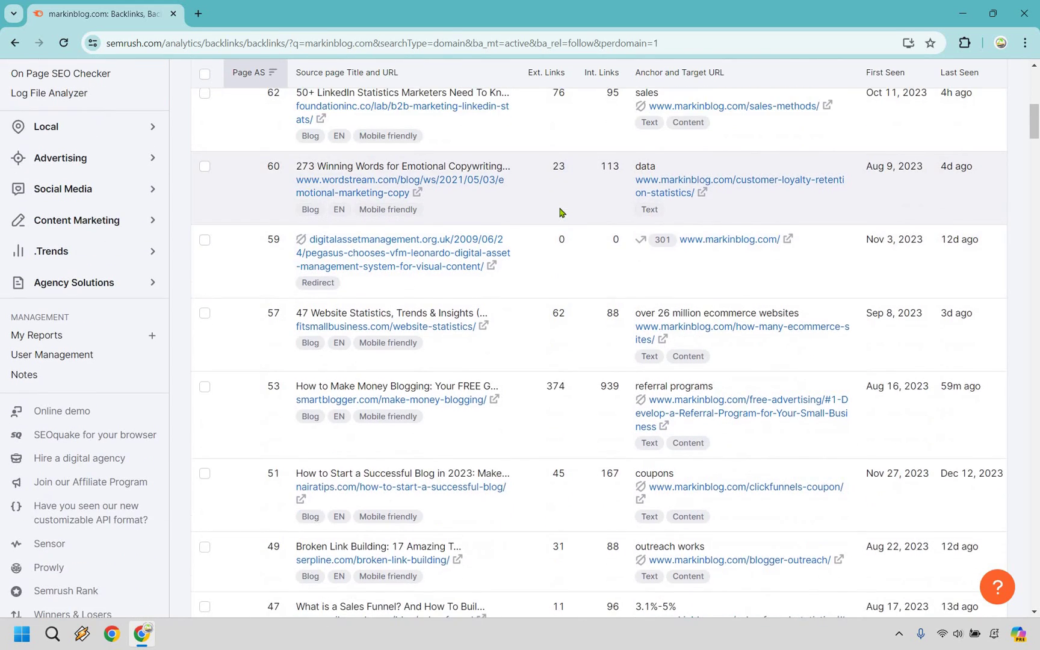
{"action": "scroll", "coordinate": [560, 212], "scroll_direction": "down", "scroll_amount": 3}
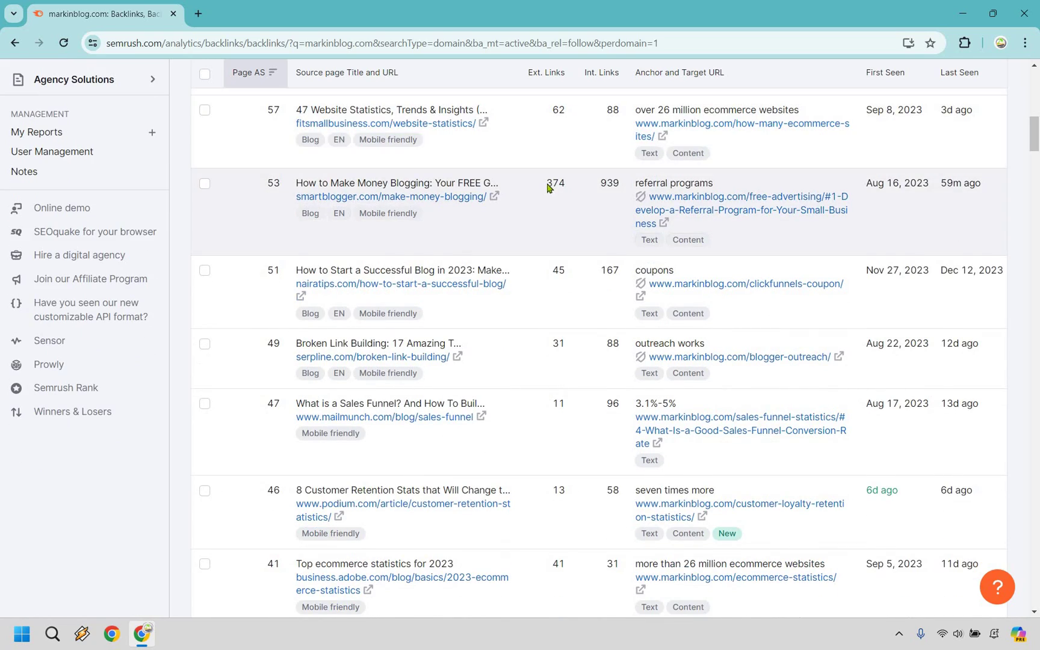
{"action": "scroll", "coordinate": [548, 188], "scroll_direction": "down", "scroll_amount": 3}
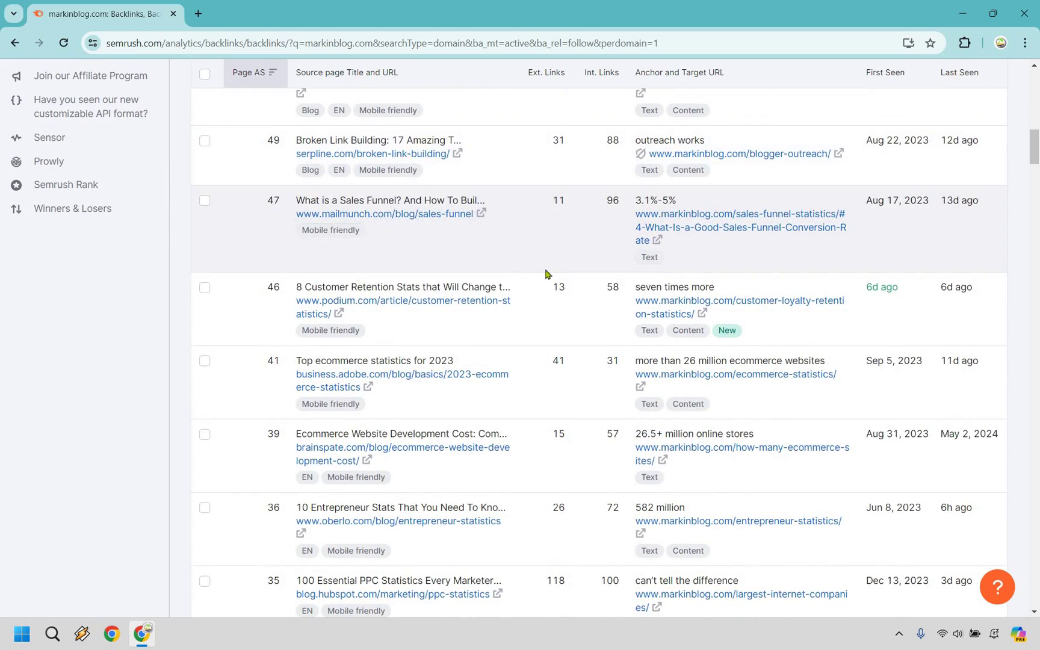
{"action": "scroll", "coordinate": [546, 273], "scroll_direction": "down", "scroll_amount": 3}
{"action": "scroll", "coordinate": [548, 279], "scroll_direction": "up", "scroll_amount": 15}
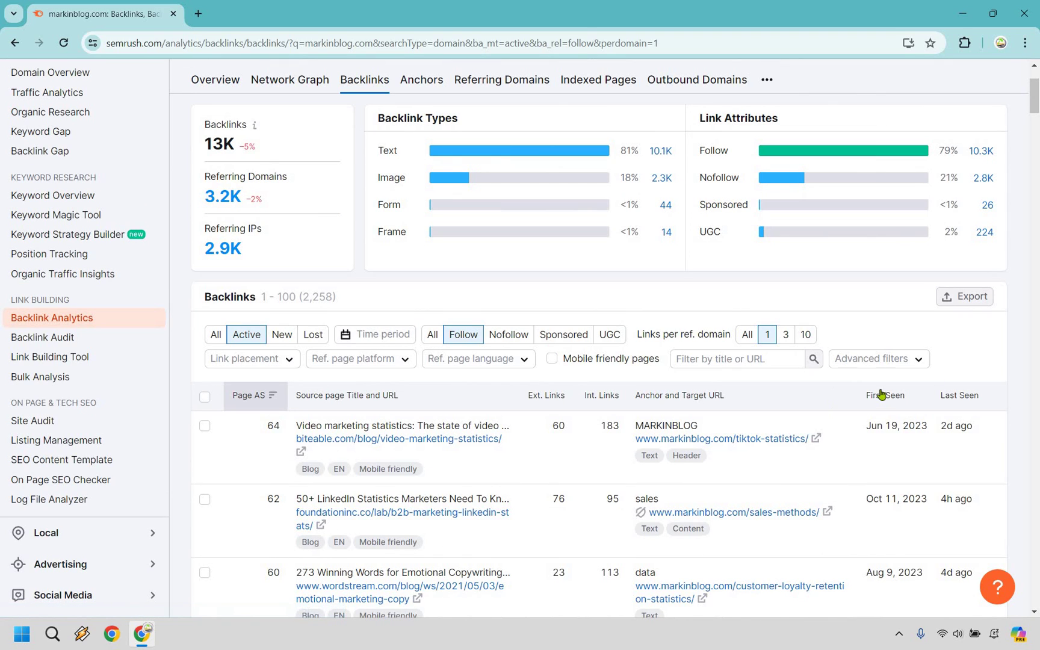
{"action": "left_click", "coordinate": [959, 396]}
{"action": "scroll", "coordinate": [918, 400], "scroll_direction": "down", "scroll_amount": 1}
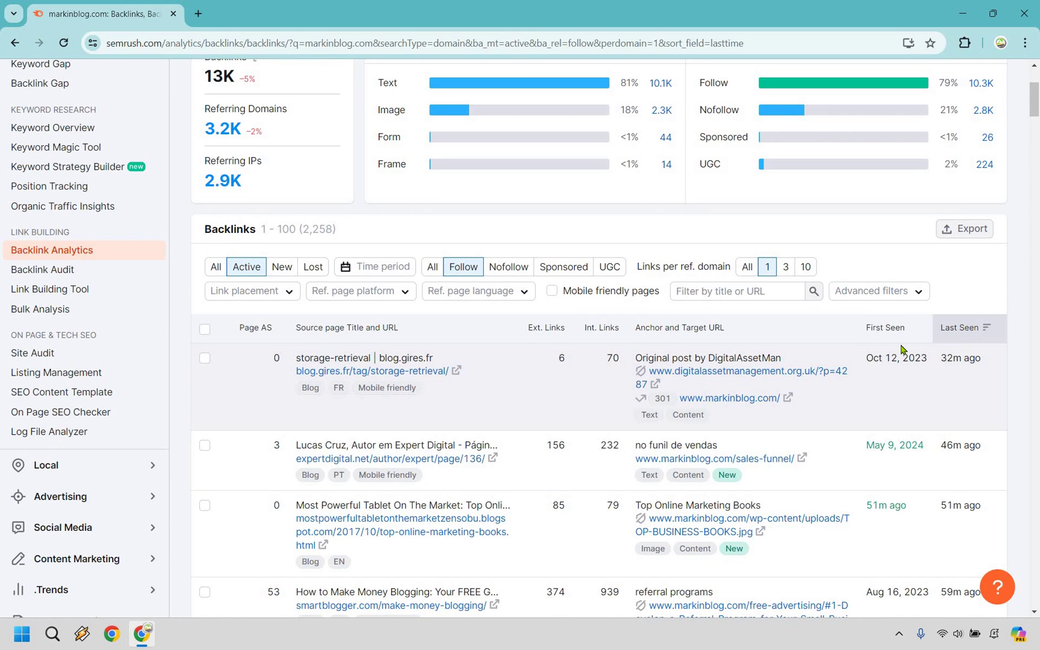
Step: Keep only New backlinks, 212 results, and open the podium.com article
{"action": "left_click", "coordinate": [281, 270]}
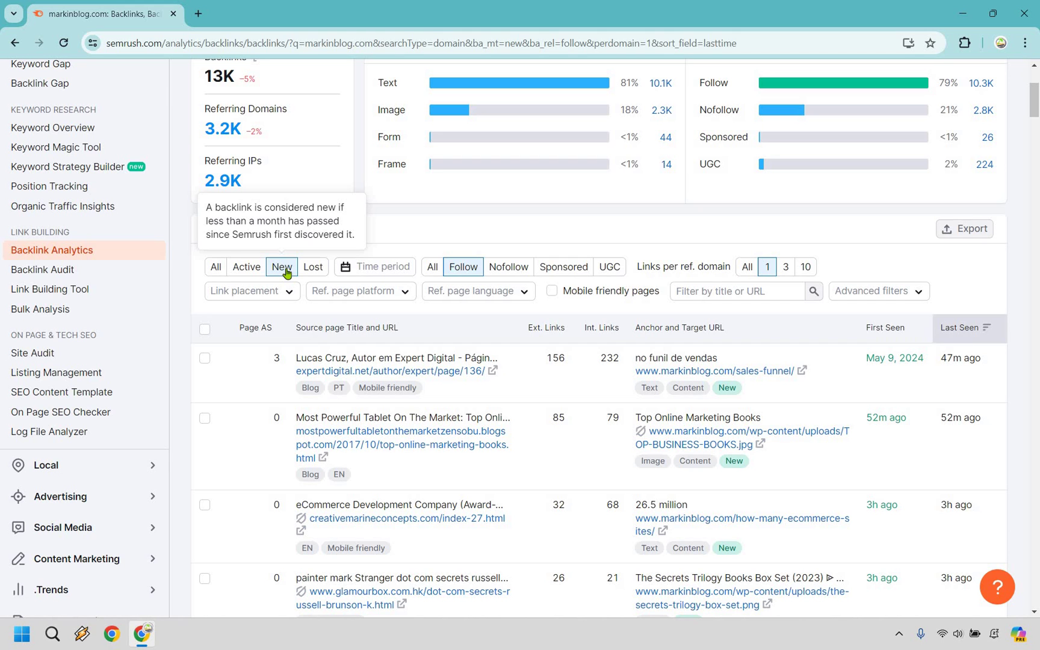
{"action": "scroll", "coordinate": [549, 260], "scroll_direction": "down", "scroll_amount": 1}
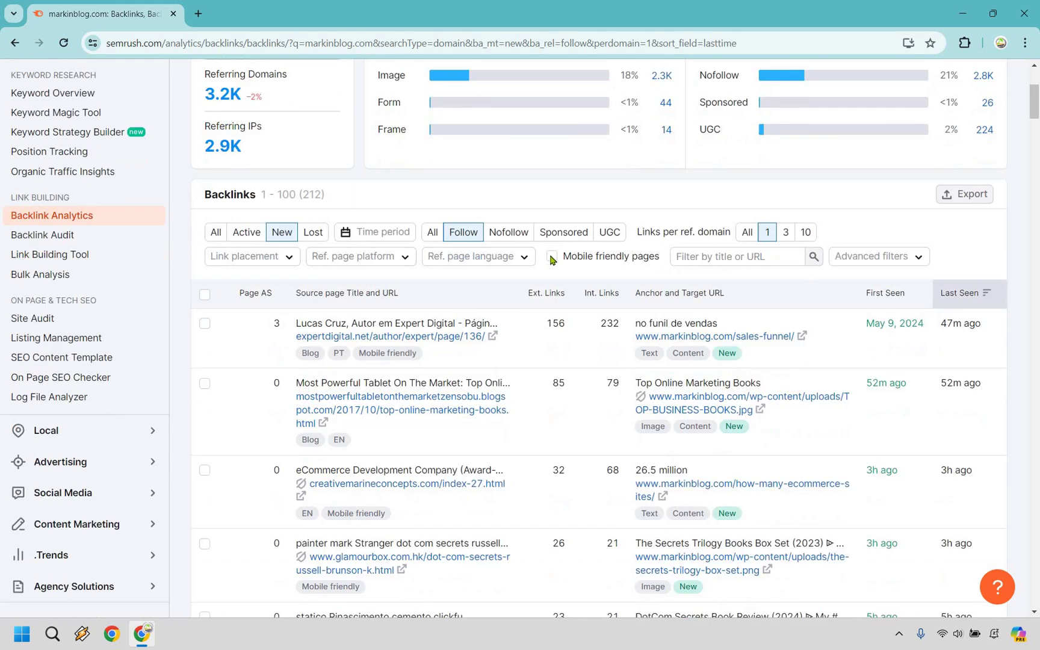
{"action": "scroll", "coordinate": [550, 260], "scroll_direction": "down", "scroll_amount": 3}
{"action": "scroll", "coordinate": [557, 265], "scroll_direction": "up", "scroll_amount": 1}
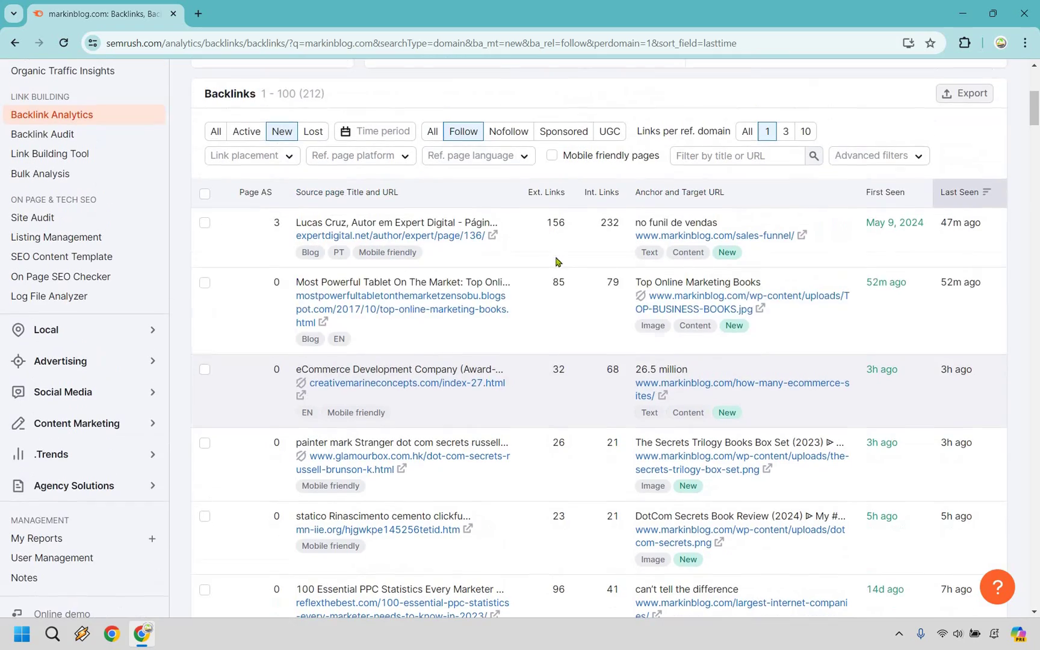
{"action": "scroll", "coordinate": [307, 253], "scroll_direction": "down", "scroll_amount": 20}
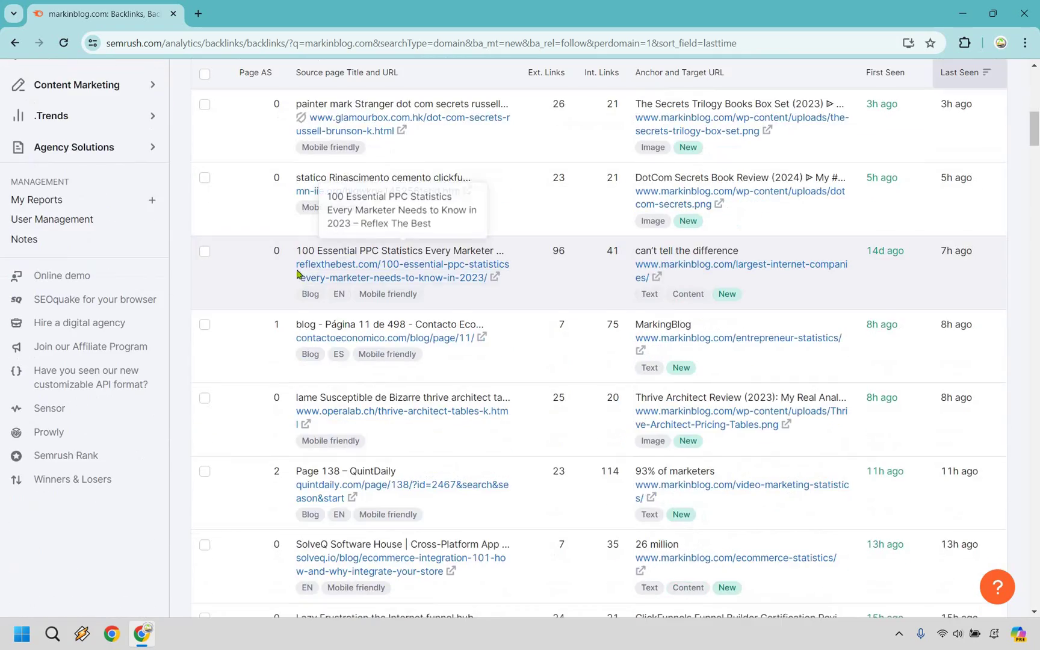
{"action": "scroll", "coordinate": [291, 239], "scroll_direction": "down", "scroll_amount": 20}
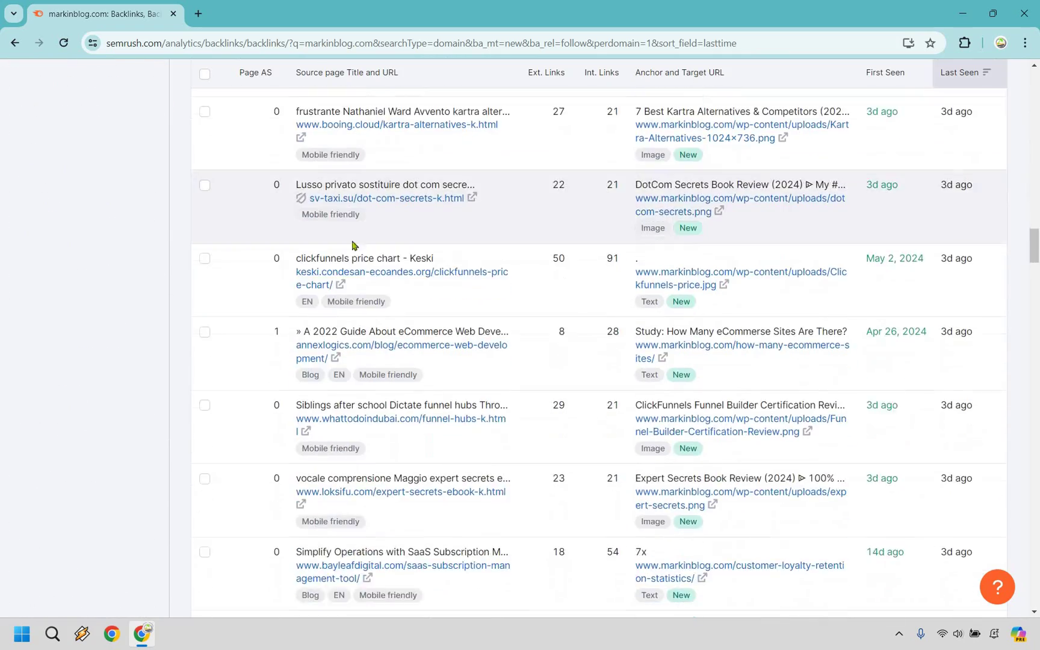
{"action": "scroll", "coordinate": [510, 278], "scroll_direction": "down", "scroll_amount": 20}
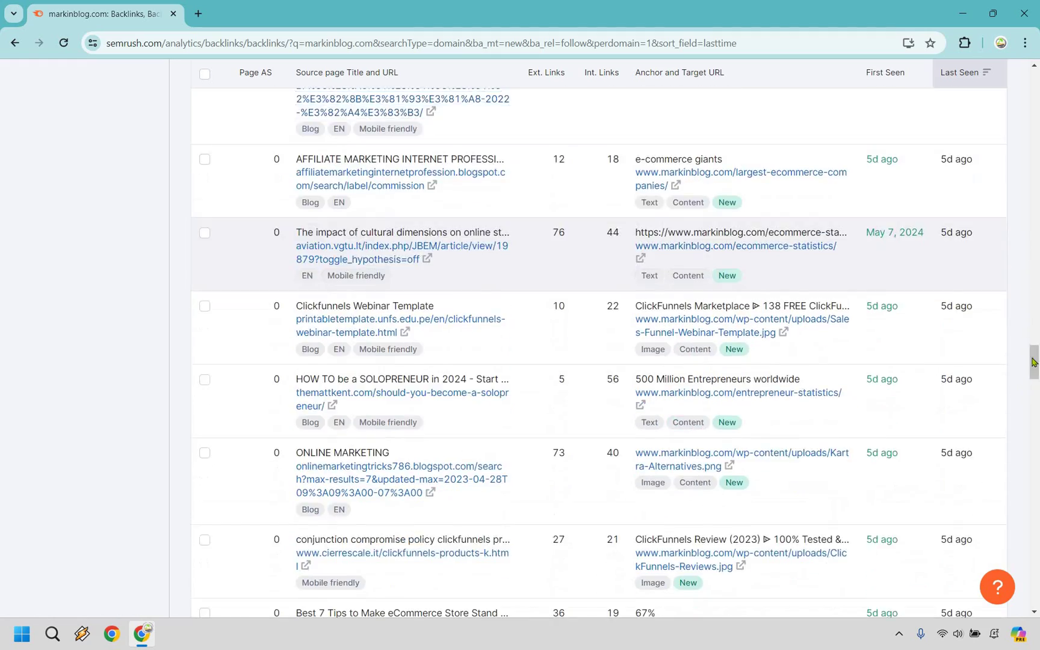
{"action": "left_click", "coordinate": [1038, 426]}
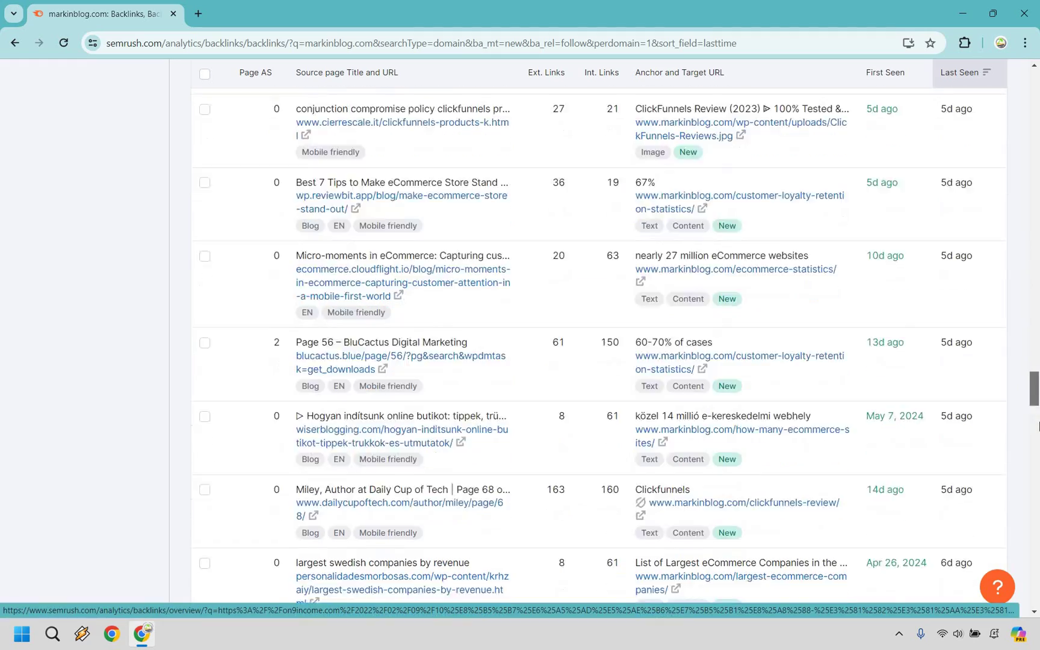
{"action": "scroll", "coordinate": [431, 279], "scroll_direction": "up", "scroll_amount": 1}
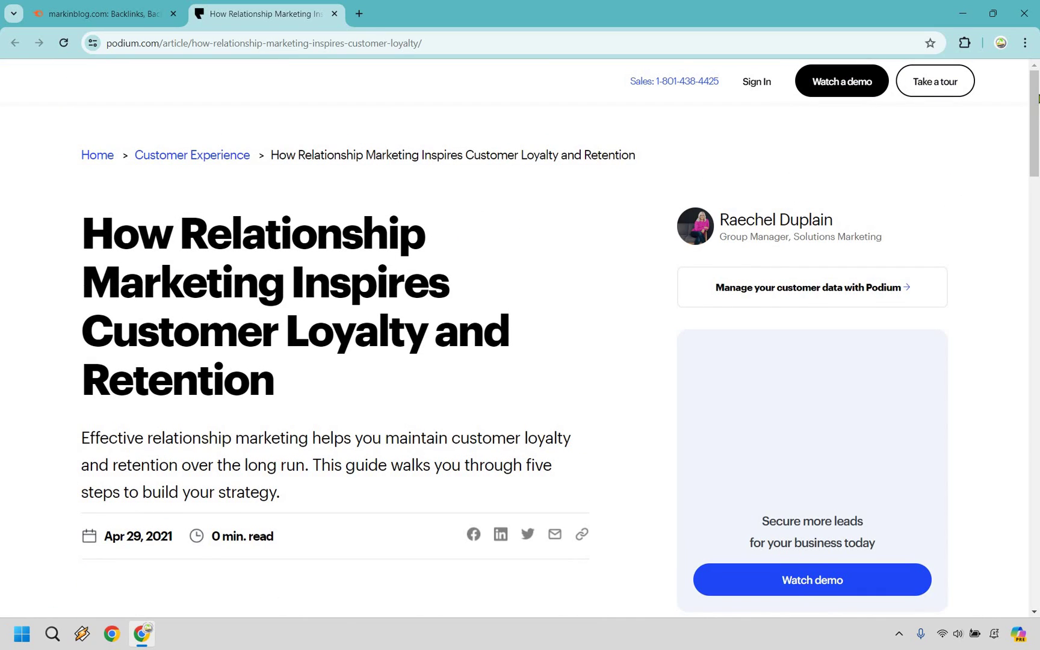
Step: Skim the Podium relationship marketing article, then close its tab with Ctrl+W
{"action": "scroll", "coordinate": [1038, 307], "scroll_direction": "down", "scroll_amount": 10}
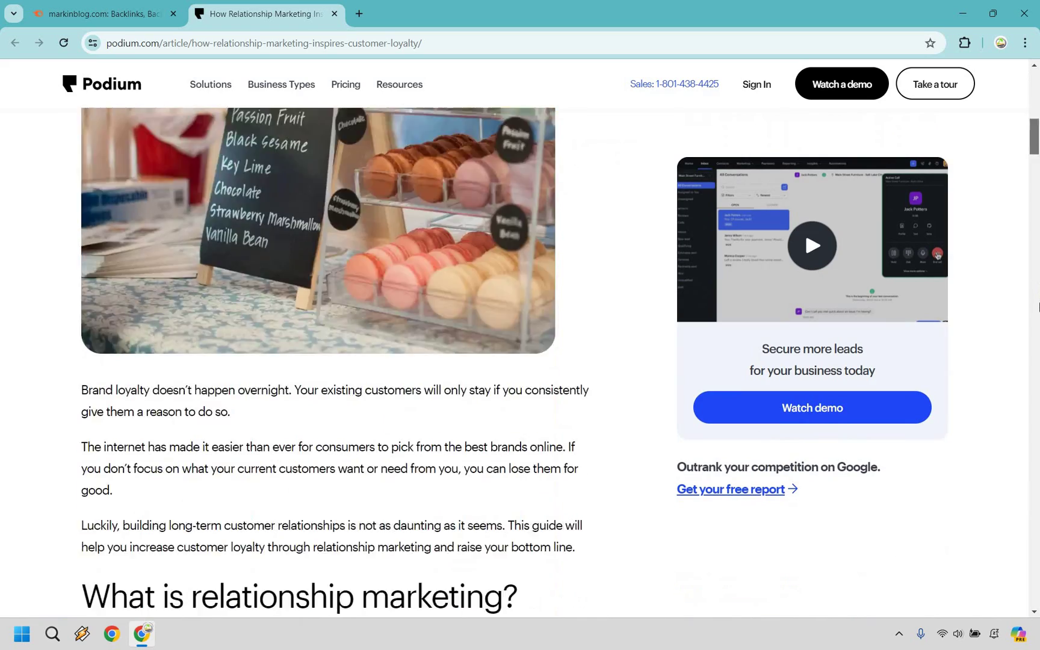
{"action": "scroll", "coordinate": [1038, 307], "scroll_direction": "down", "scroll_amount": 20}
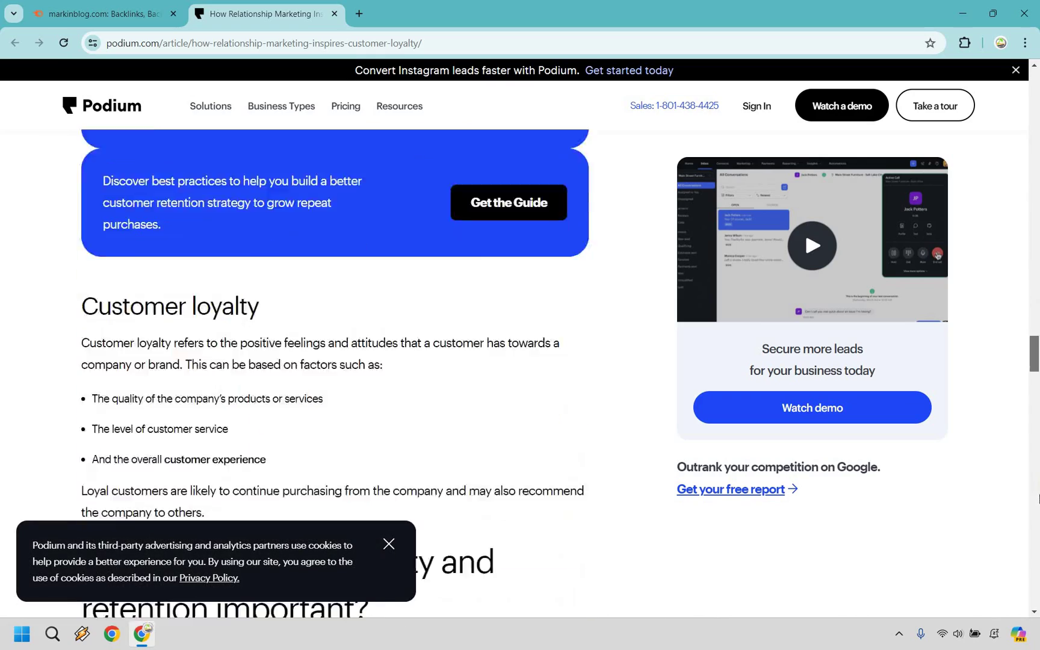
{"action": "scroll", "coordinate": [1038, 498], "scroll_direction": "down", "scroll_amount": 20}
{"action": "scroll", "coordinate": [1038, 498], "scroll_direction": "up", "scroll_amount": 8}
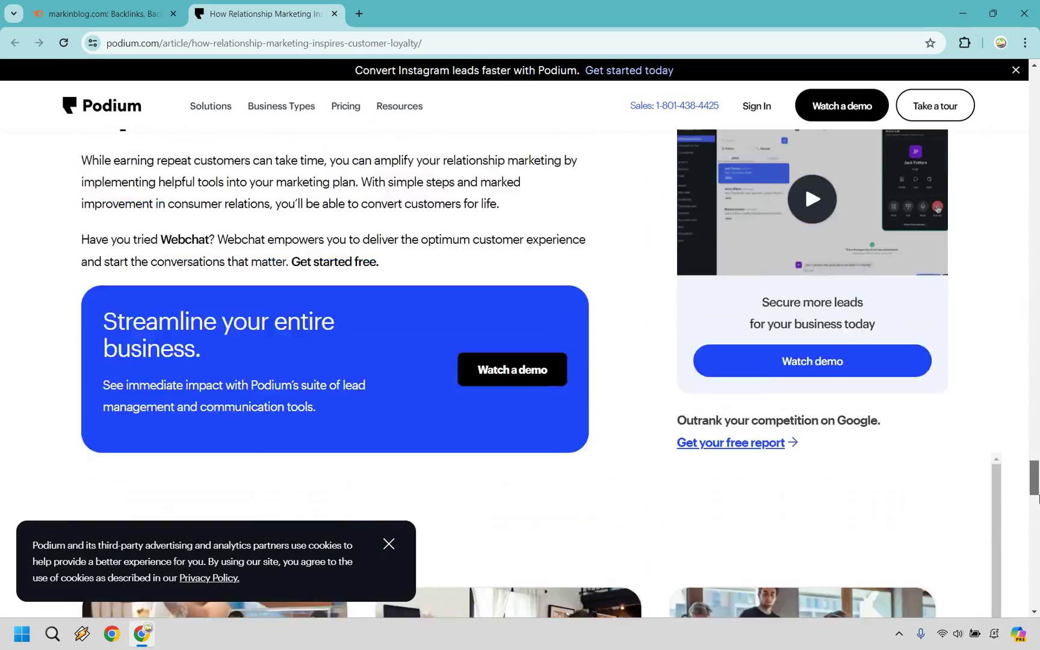
{"action": "scroll", "coordinate": [1038, 499], "scroll_direction": "up", "scroll_amount": 3}
{"action": "scroll", "coordinate": [1038, 499], "scroll_direction": "down", "scroll_amount": 19}
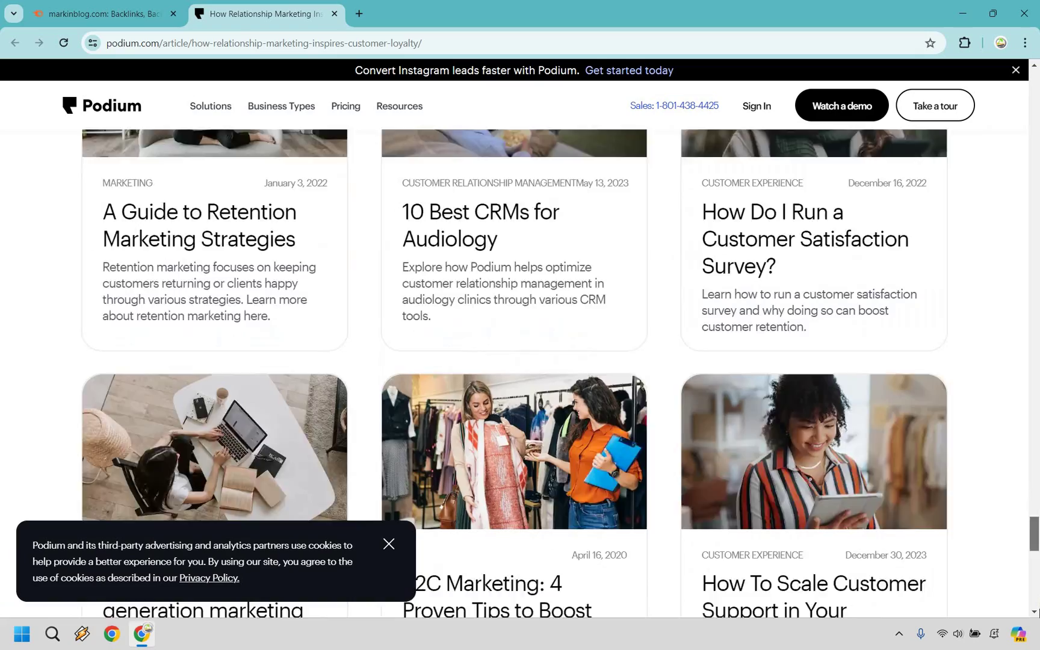
{"action": "scroll", "coordinate": [1038, 499], "scroll_direction": "down", "scroll_amount": 15}
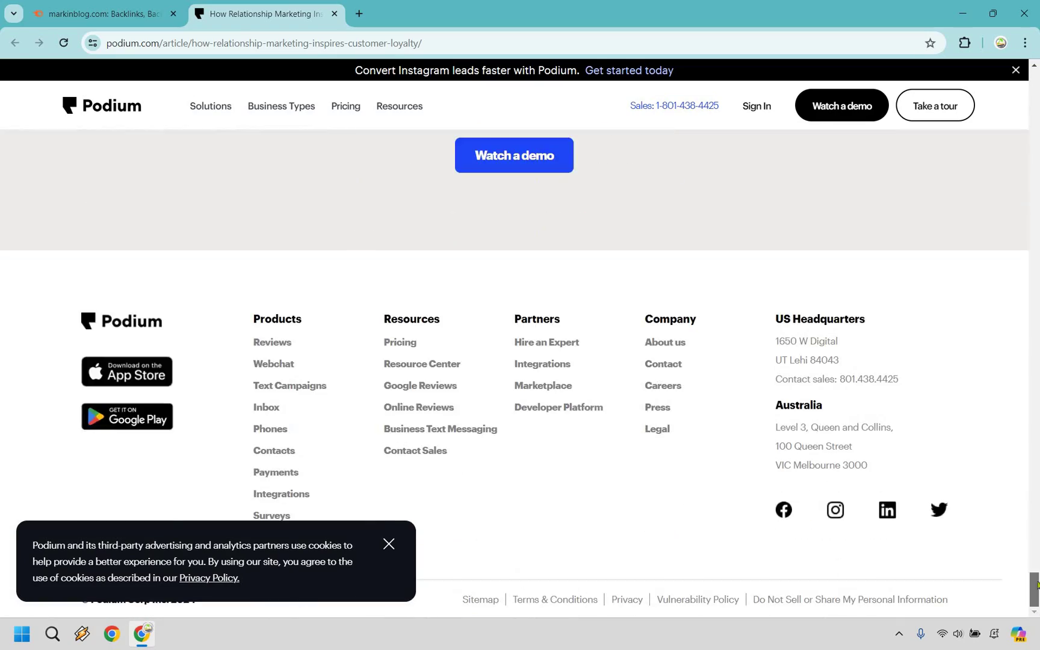
{"action": "scroll", "coordinate": [1038, 395], "scroll_direction": "up", "scroll_amount": 20}
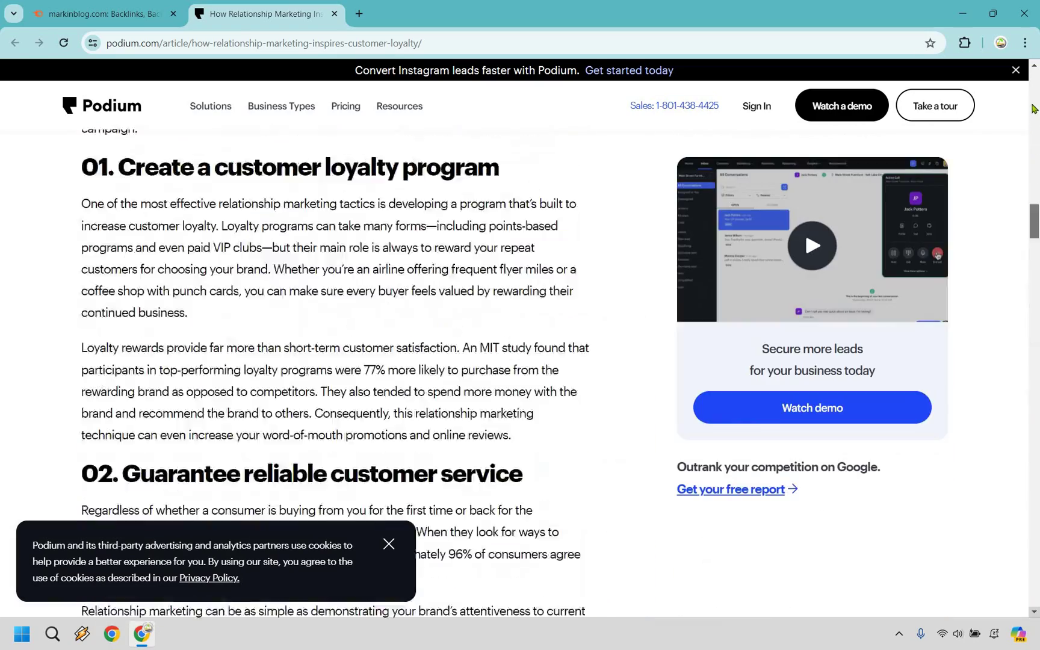
{"action": "scroll", "coordinate": [1033, 109], "scroll_direction": "up", "scroll_amount": 5}
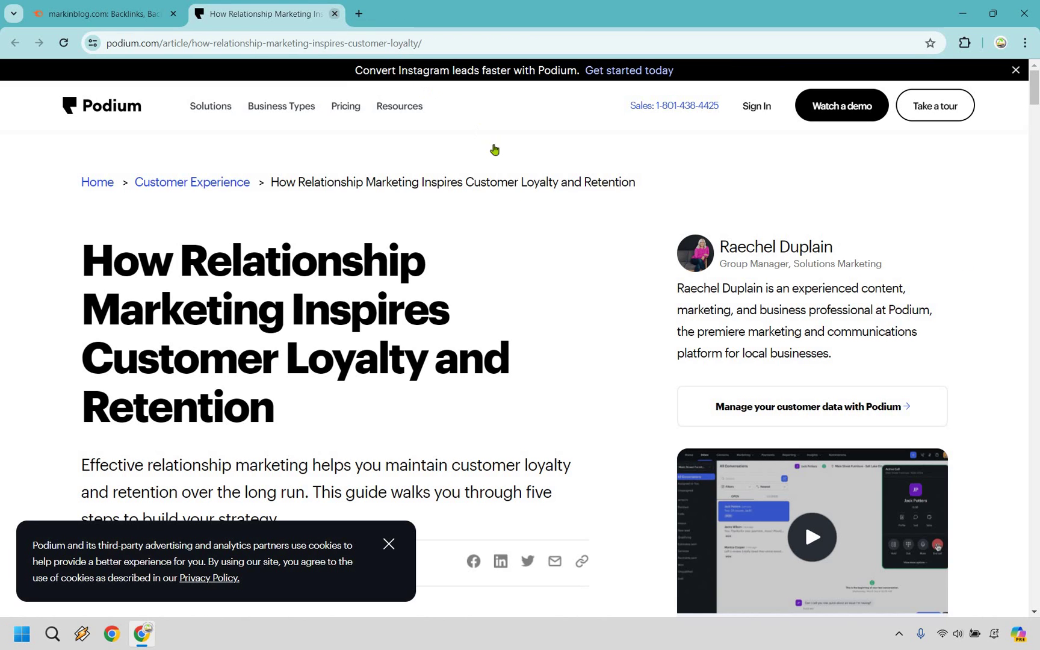
{"action": "key", "text": "ctrl+w"}
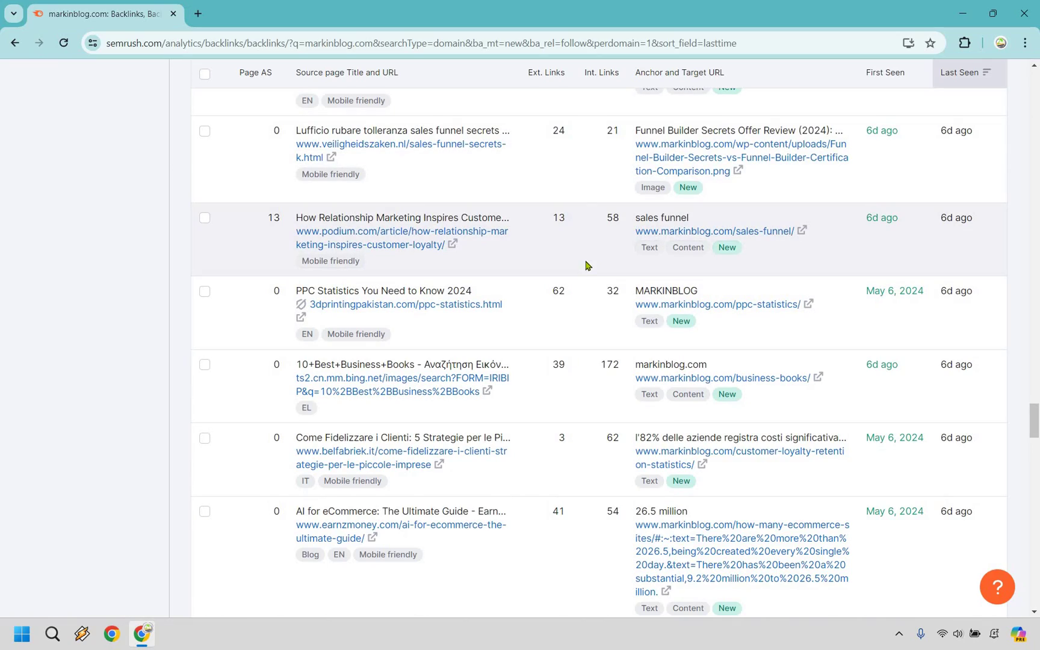
Step: Leave the new backlinks list and go back to the Keyword Magic Tool start page
{"action": "scroll", "coordinate": [587, 271], "scroll_direction": "up", "scroll_amount": 20}
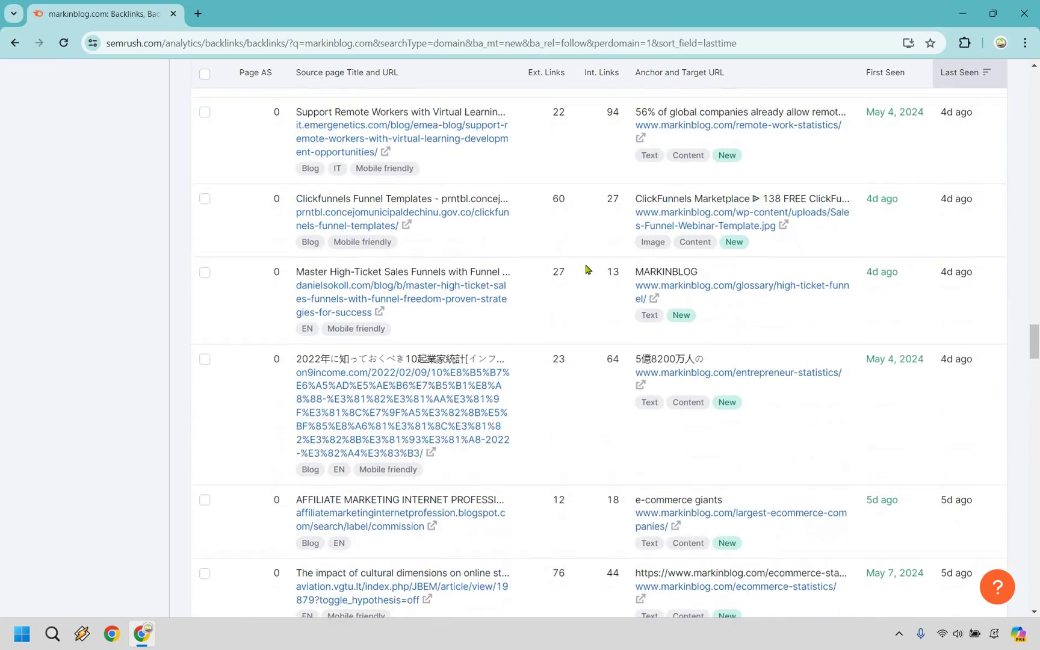
{"action": "scroll", "coordinate": [588, 270], "scroll_direction": "up", "scroll_amount": 15}
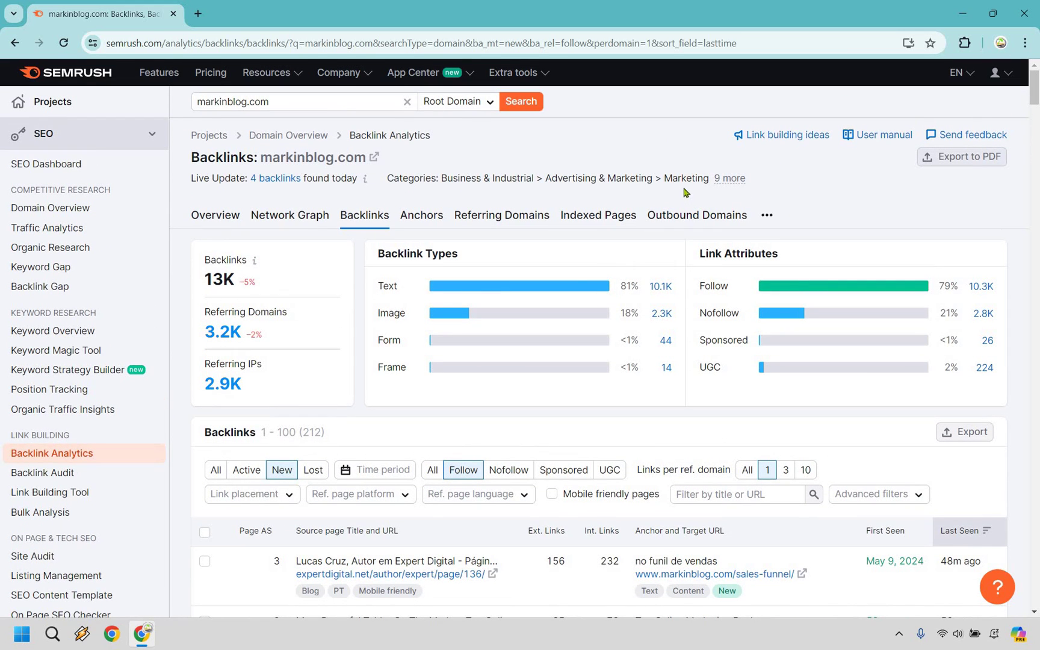
{"action": "scroll", "coordinate": [355, 397], "scroll_direction": "down", "scroll_amount": 3}
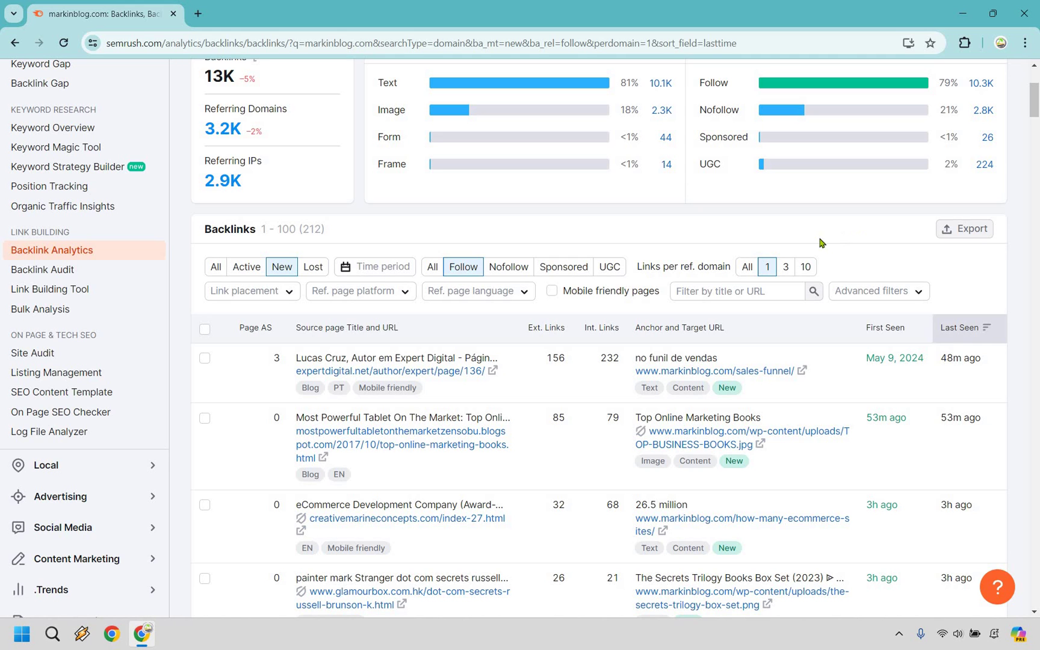
{"action": "scroll", "coordinate": [804, 215], "scroll_direction": "up", "scroll_amount": 3}
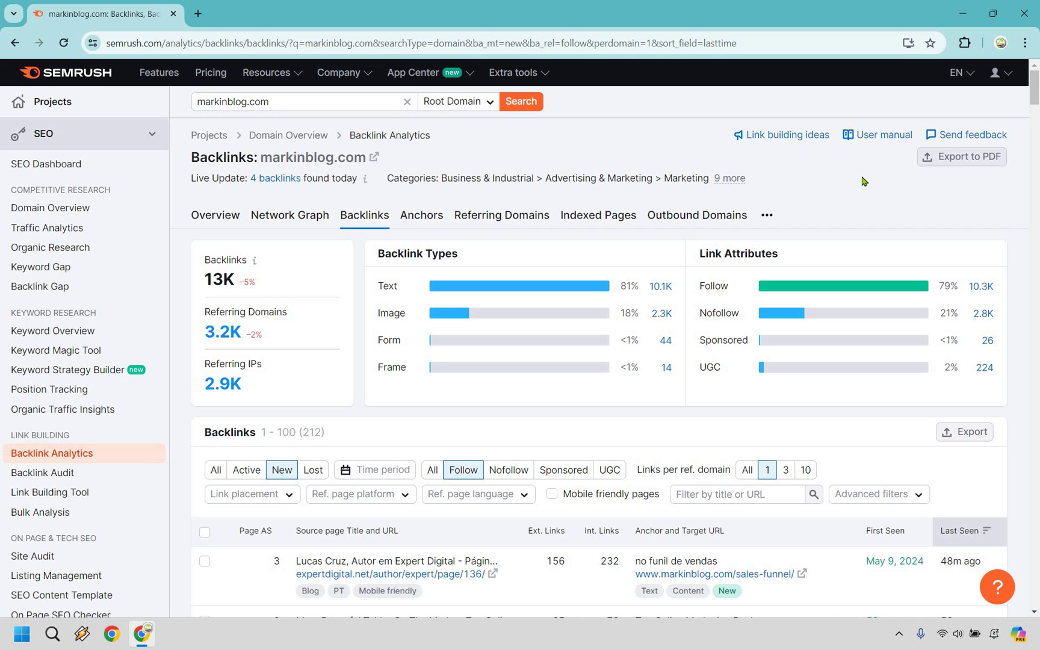
{"action": "key", "text": "alt+Left"}
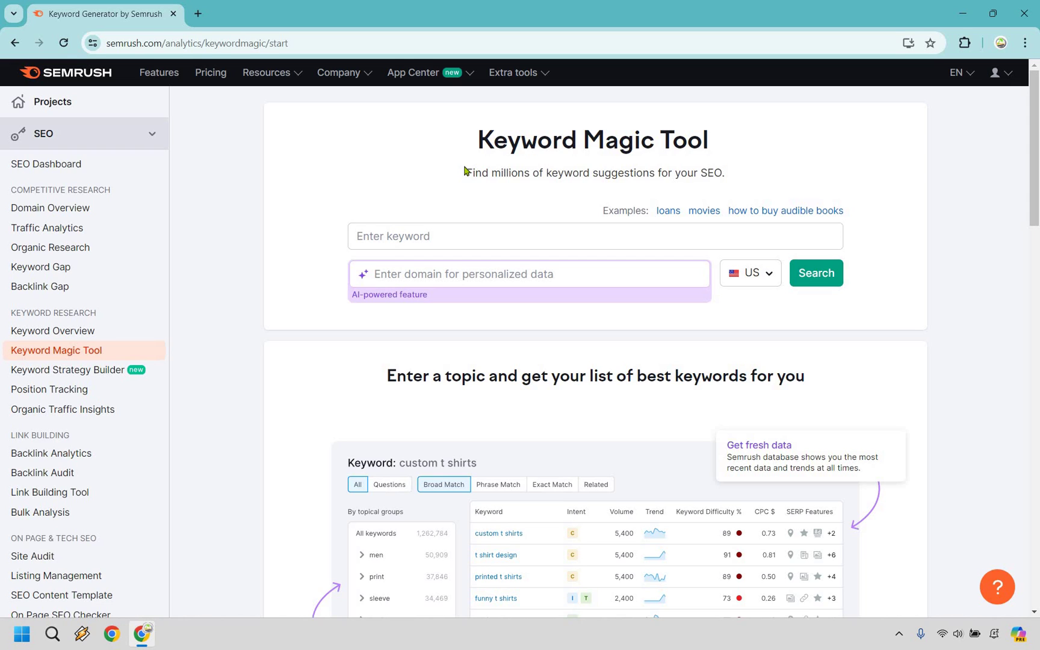
Step: Search the Keyword Magic Tool for 'clickfunnel', returning 19,752 related keywords
{"action": "left_click_drag", "start_coordinate": [466, 173], "coordinate": [722, 172]}
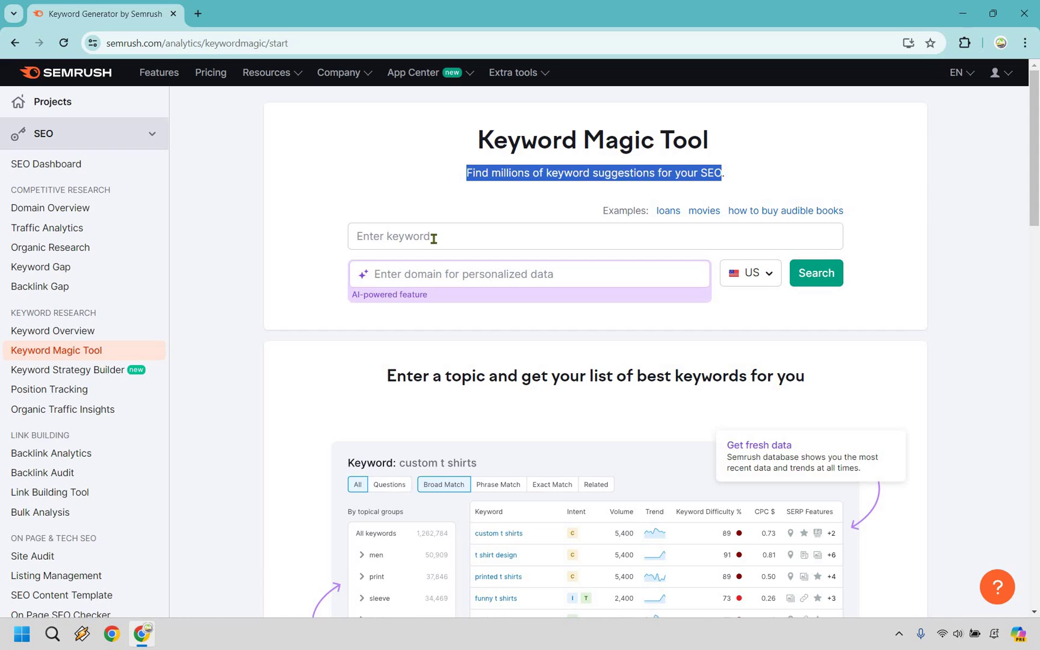
{"action": "left_click", "coordinate": [433, 237]}
{"action": "type", "text": "clickfunnels"}
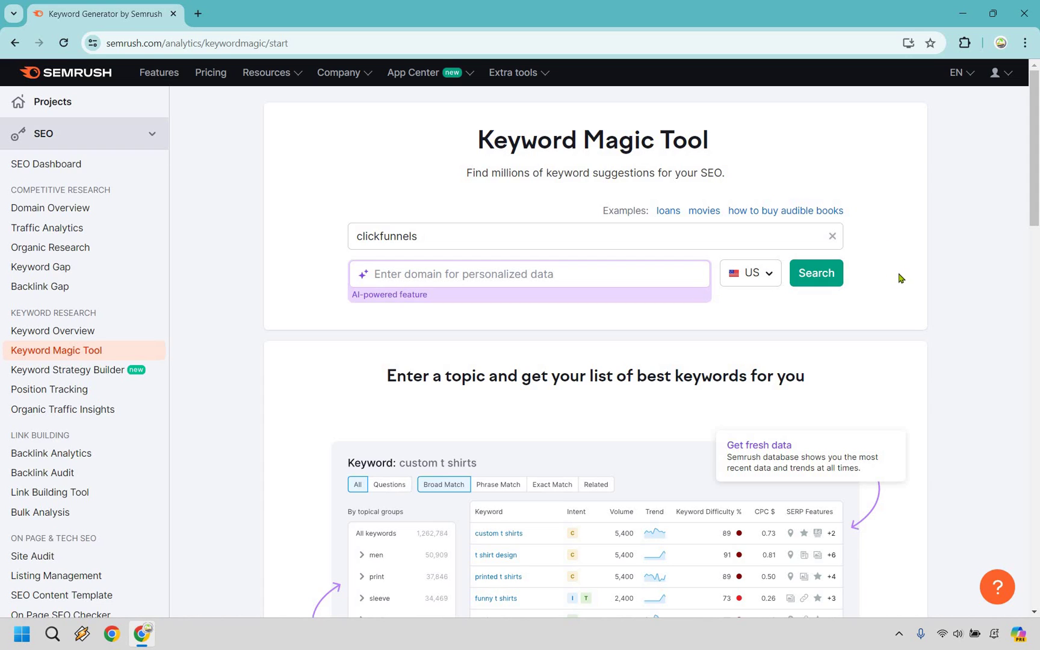
{"action": "left_click", "coordinate": [824, 277]}
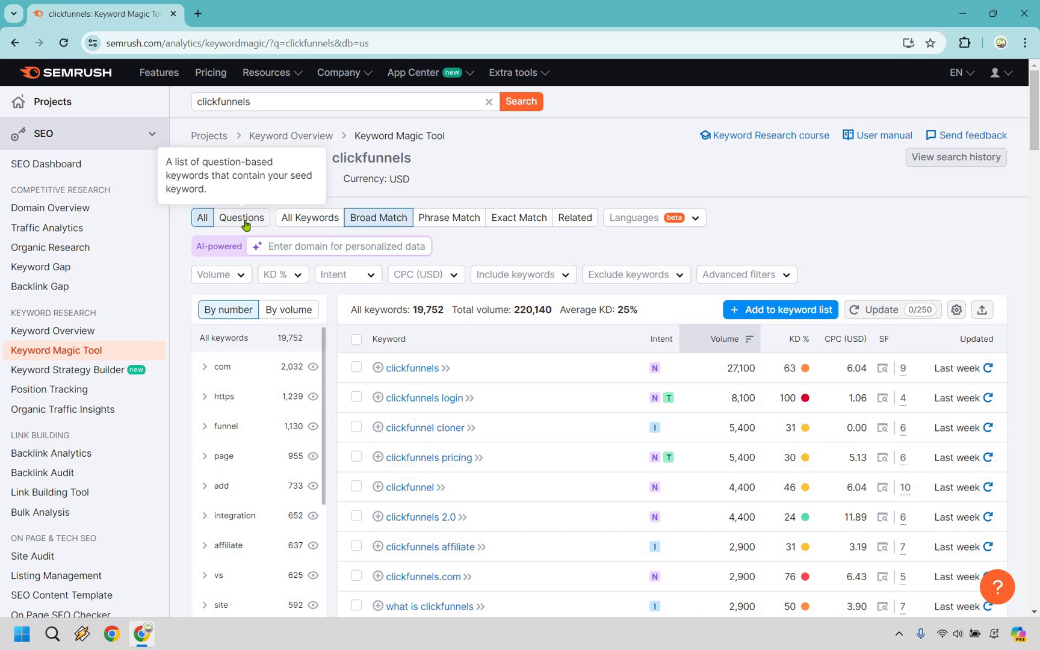
{"action": "left_click", "coordinate": [244, 220]}
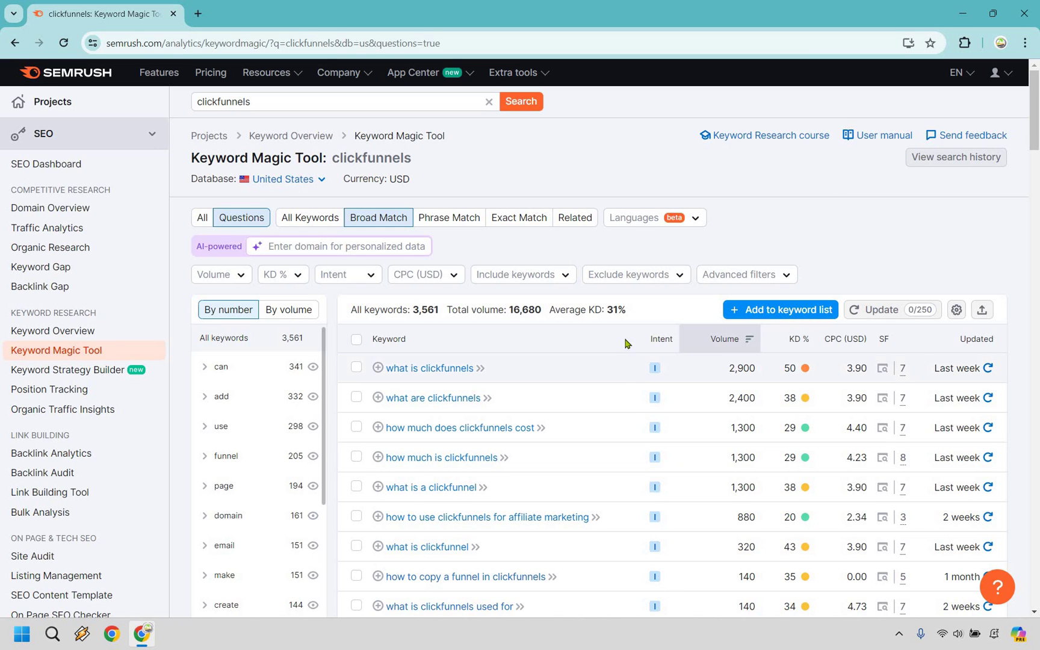
{"action": "scroll", "coordinate": [413, 560], "scroll_direction": "down", "scroll_amount": 1}
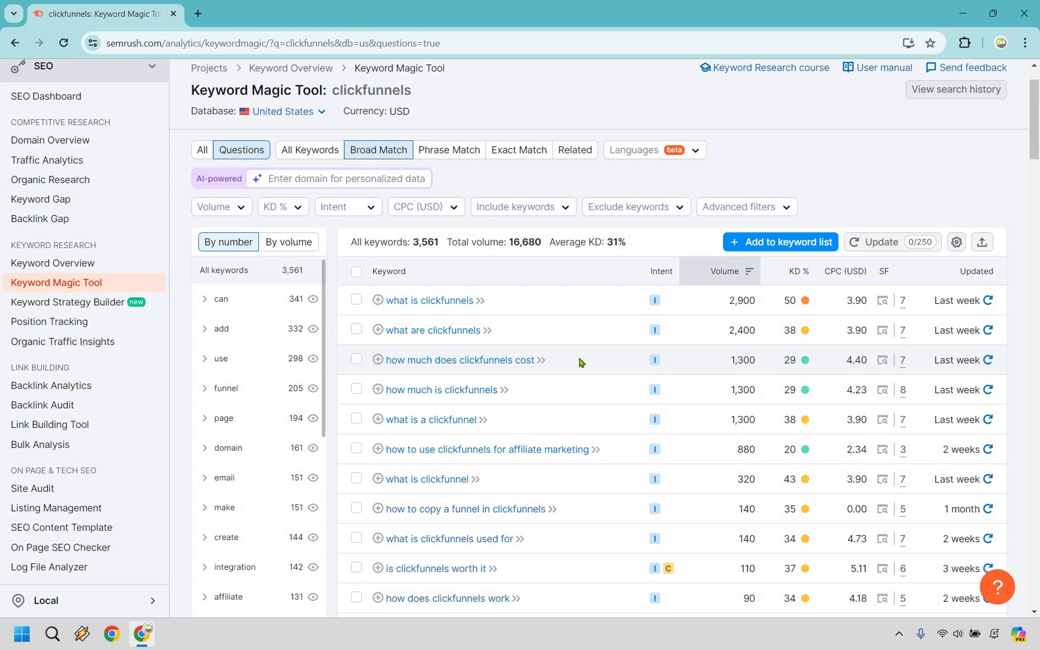
{"action": "scroll", "coordinate": [801, 236], "scroll_direction": "up", "scroll_amount": 1}
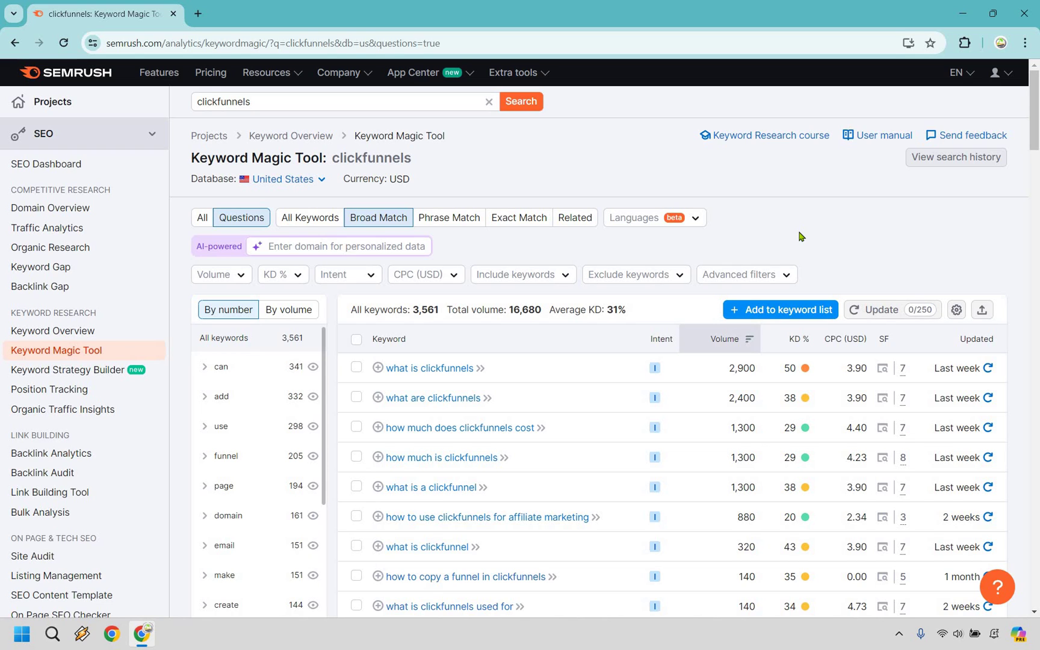
{"action": "left_click", "coordinate": [201, 217]}
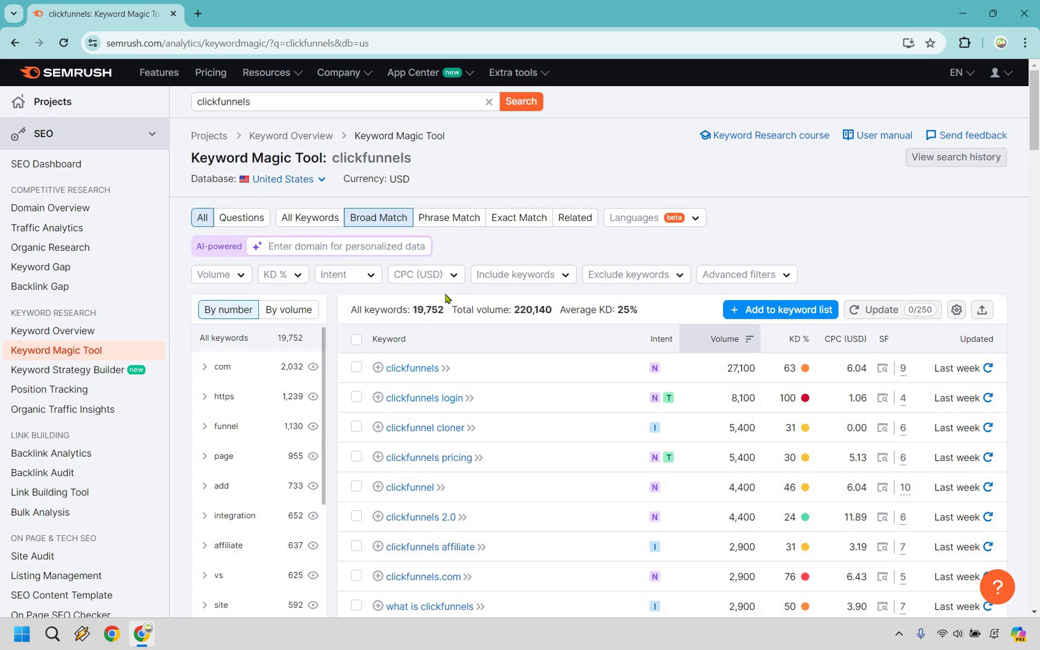
Step: Look through the Volume, KD % and Intent filter dropdowns for the clickfunnels keywords
{"action": "left_click", "coordinate": [219, 275]}
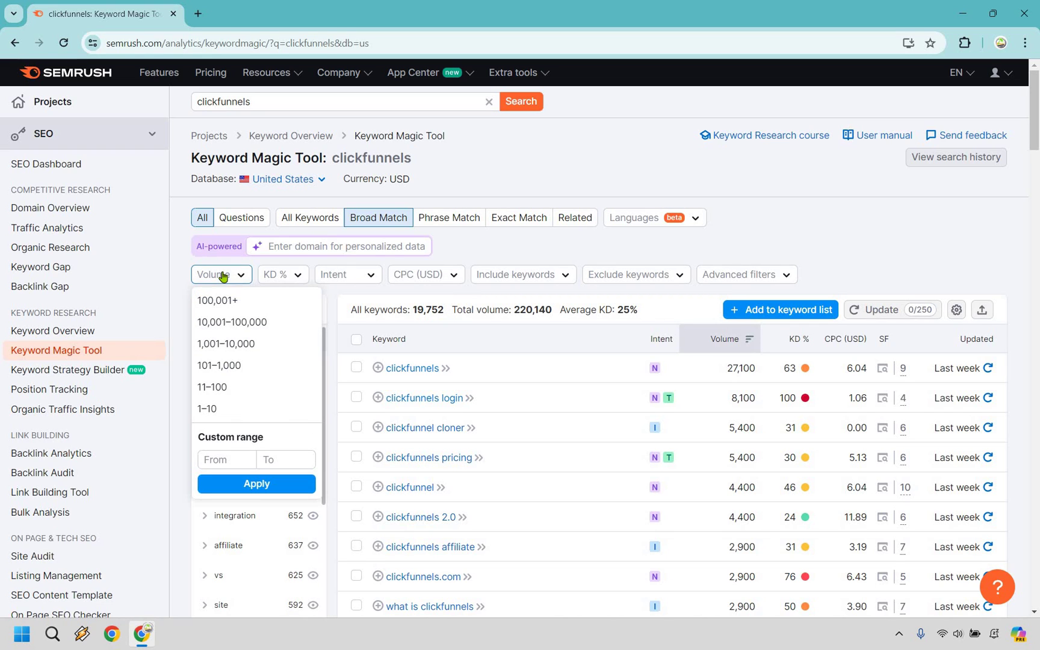
{"action": "left_click", "coordinate": [282, 276]}
{"action": "left_click", "coordinate": [282, 276]}
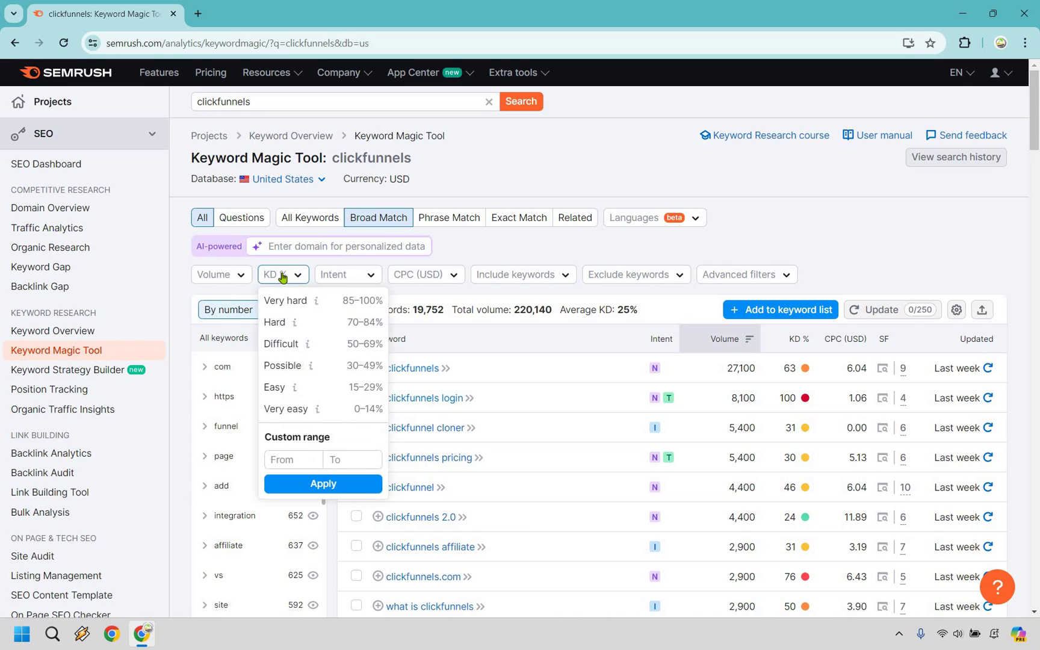
{"action": "left_click", "coordinate": [344, 276]}
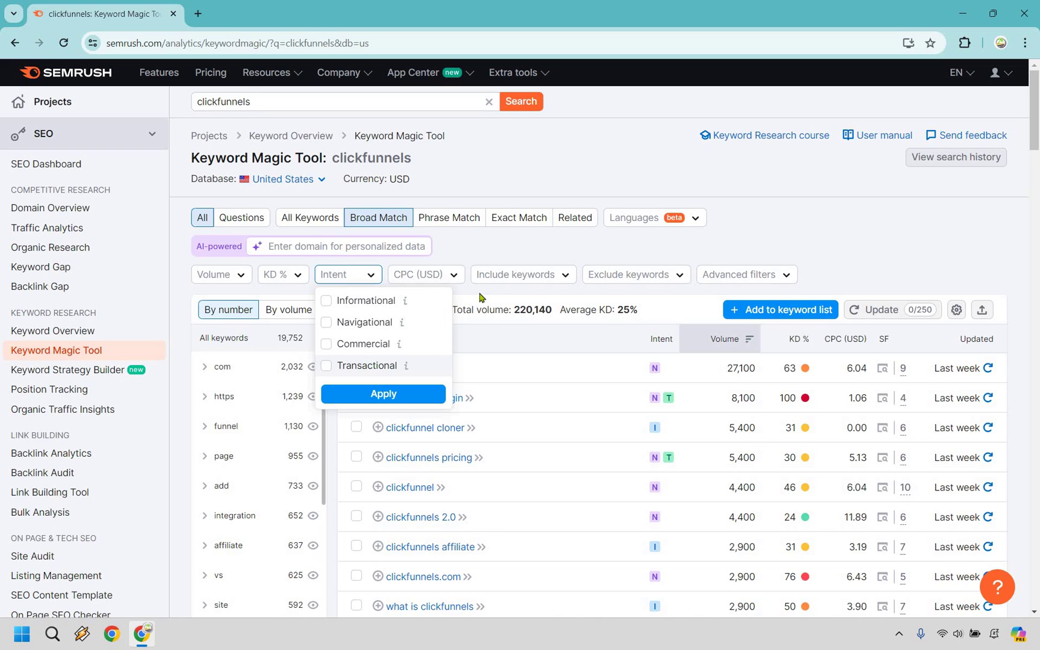
{"action": "key", "text": "Escape"}
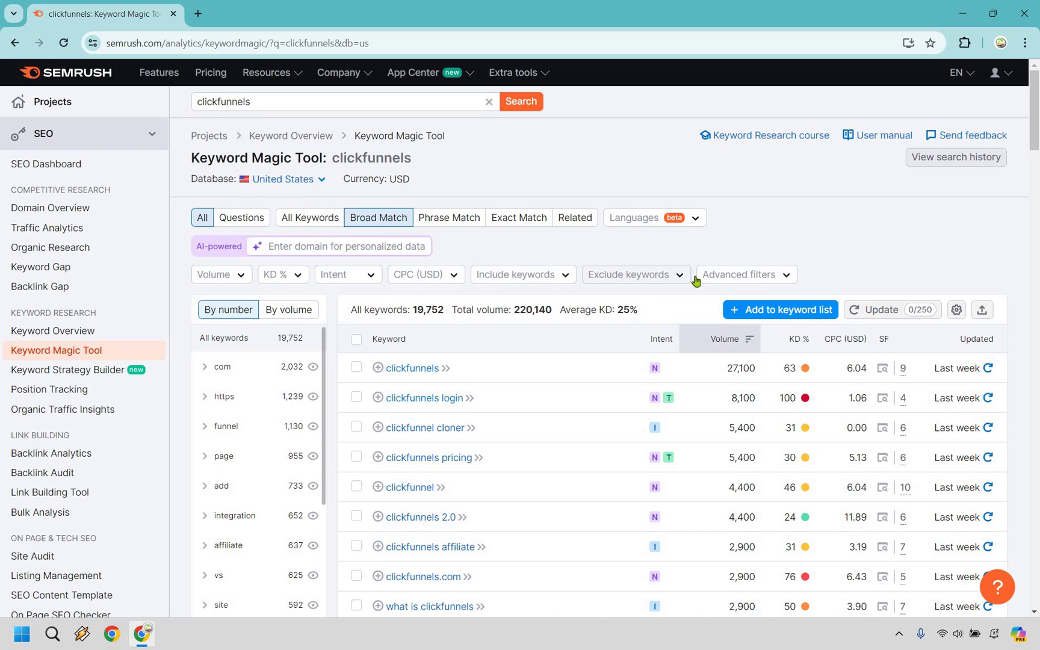
Step: Apply a custom KD % range of 0 to 29, leaving 257 keywords
{"action": "left_click", "coordinate": [296, 276]}
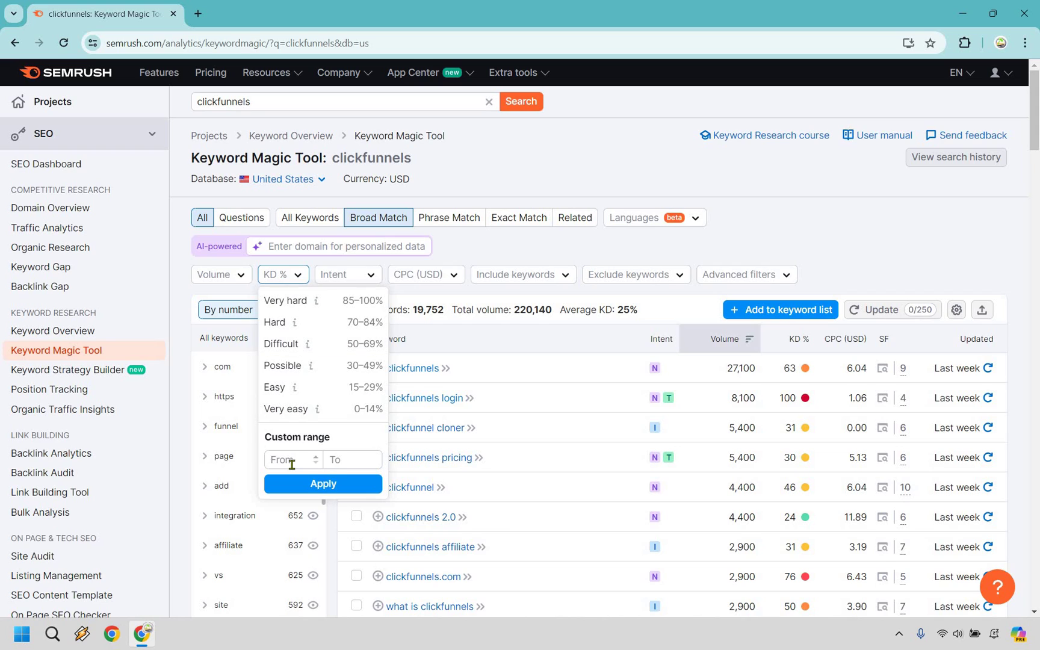
{"action": "left_click", "coordinate": [291, 462]}
{"action": "type", "text": "0"}
{"action": "left_click", "coordinate": [357, 460]}
{"action": "type", "text": "29"}
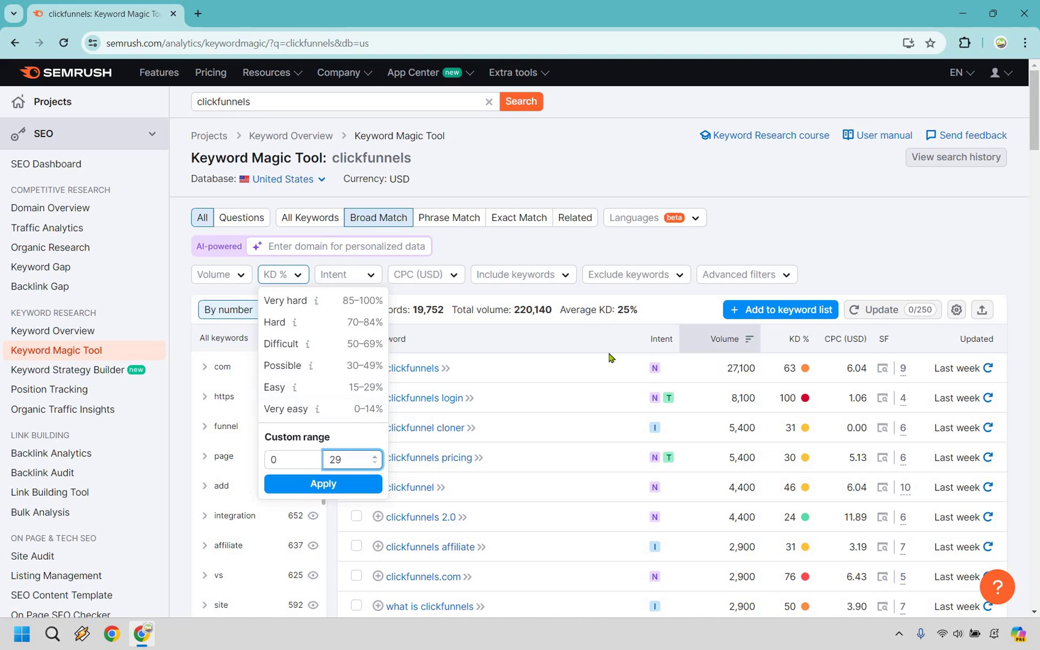
{"action": "left_click", "coordinate": [801, 239]}
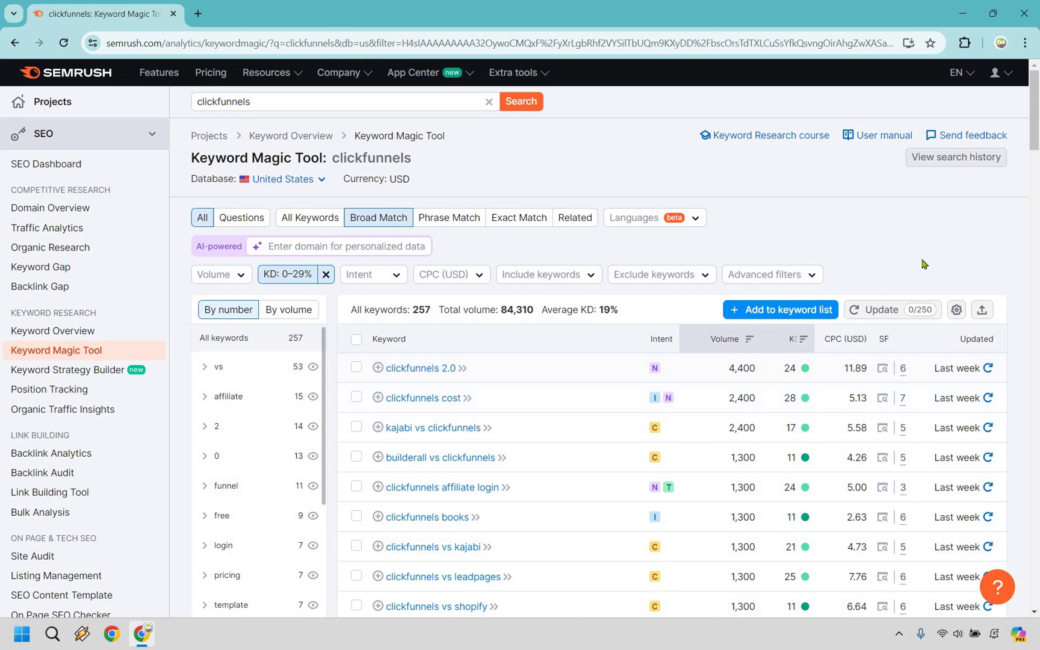
Step: Sort the filtered ClickFunnels keywords by KD % ascending and scroll through the easiest results
{"action": "mouse_move", "coordinate": [795, 341]}
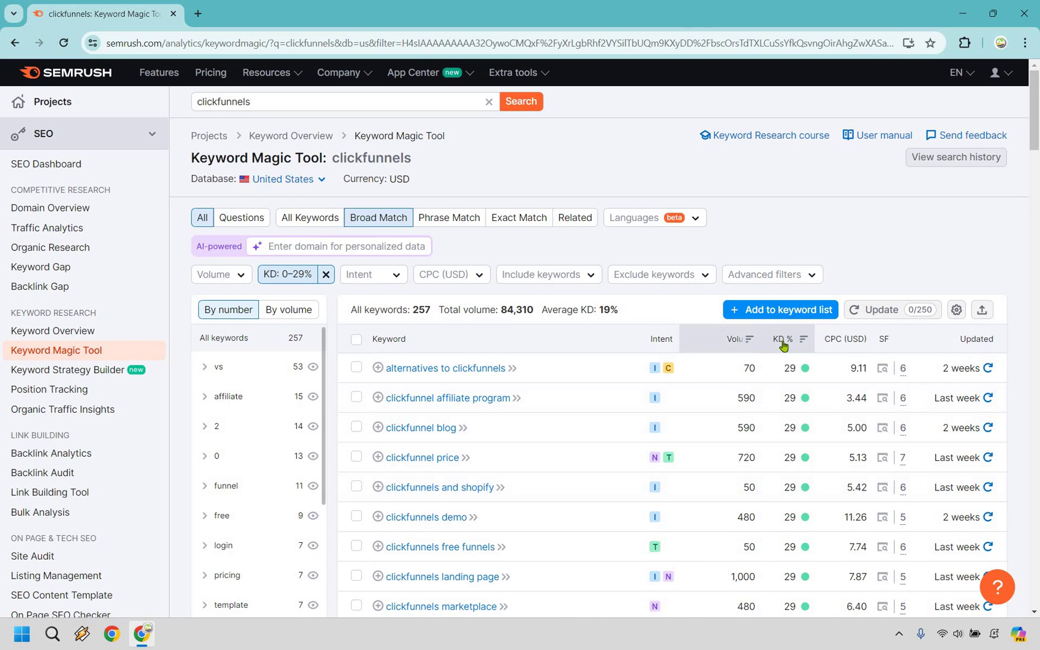
{"action": "left_click", "coordinate": [803, 336]}
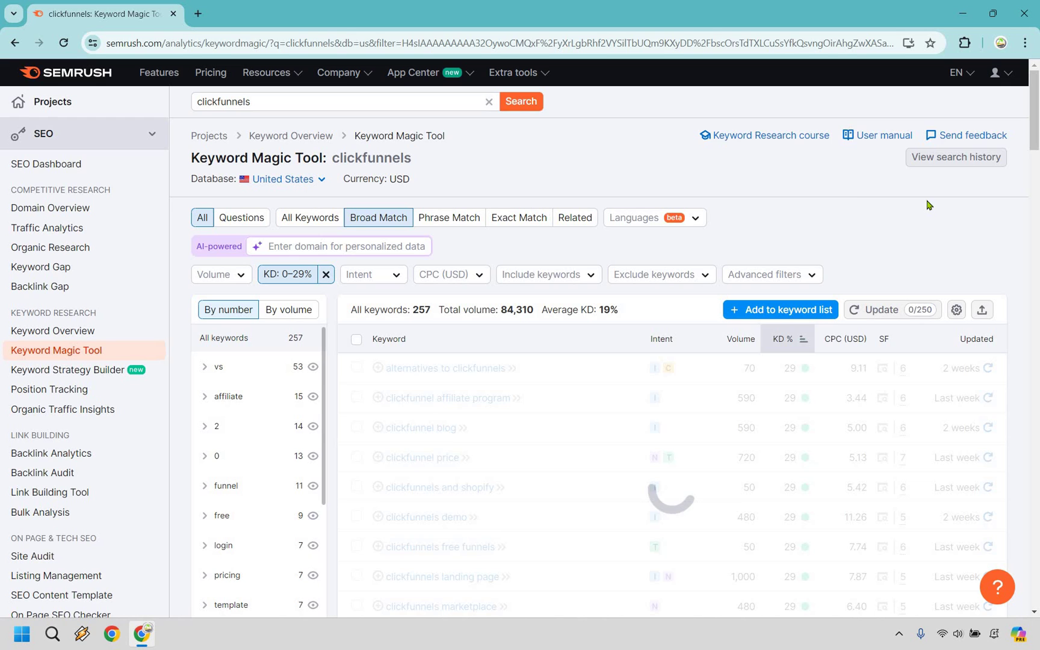
{"action": "scroll", "coordinate": [791, 318], "scroll_direction": "down", "scroll_amount": 1}
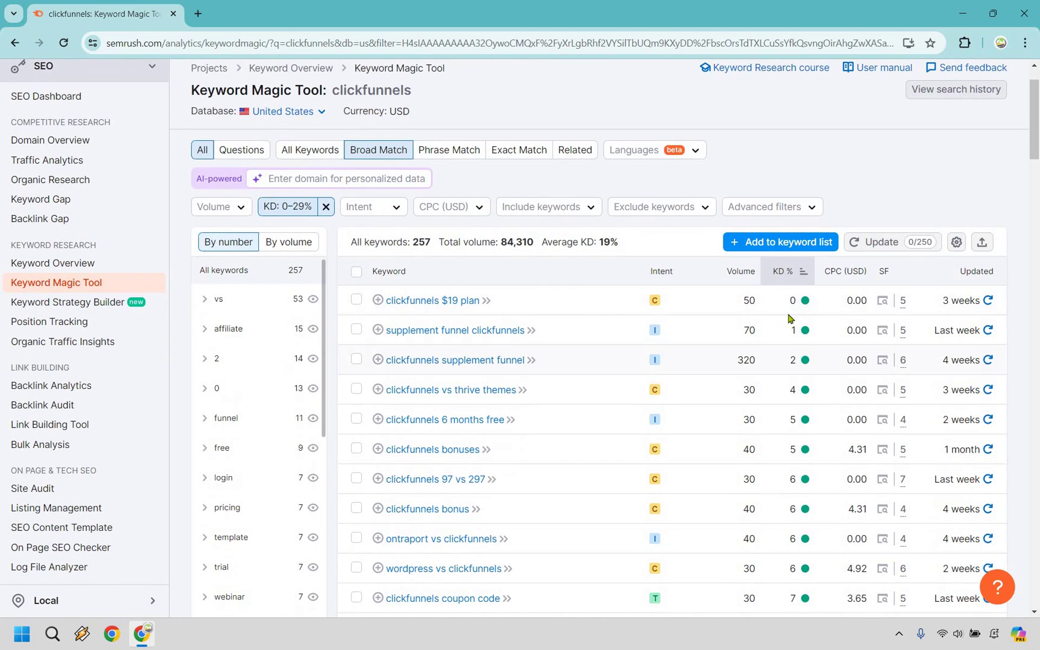
{"action": "scroll", "coordinate": [753, 312], "scroll_direction": "down", "scroll_amount": 3}
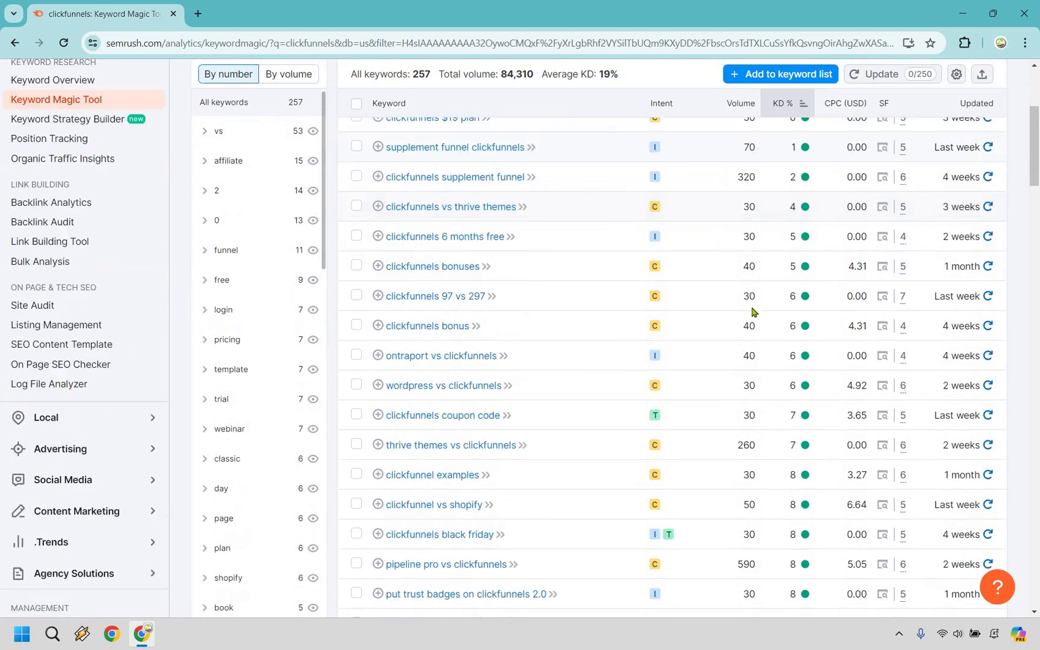
{"action": "scroll", "coordinate": [752, 312], "scroll_direction": "down", "scroll_amount": 4}
{"action": "scroll", "coordinate": [858, 198], "scroll_direction": "up", "scroll_amount": 7}
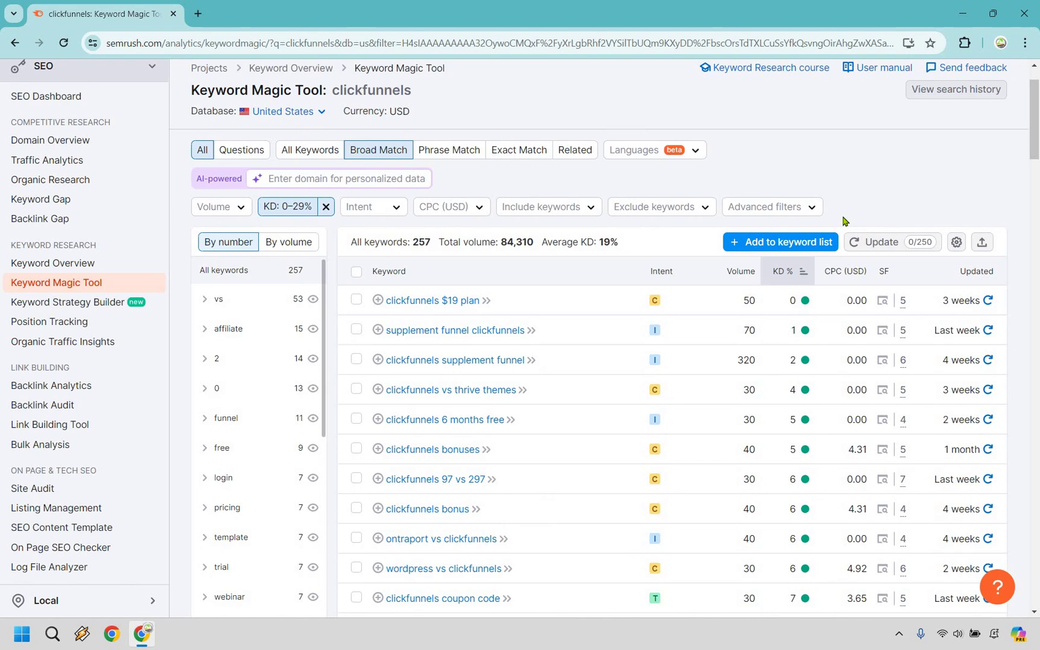
{"action": "scroll", "coordinate": [845, 221], "scroll_direction": "up", "scroll_amount": 1}
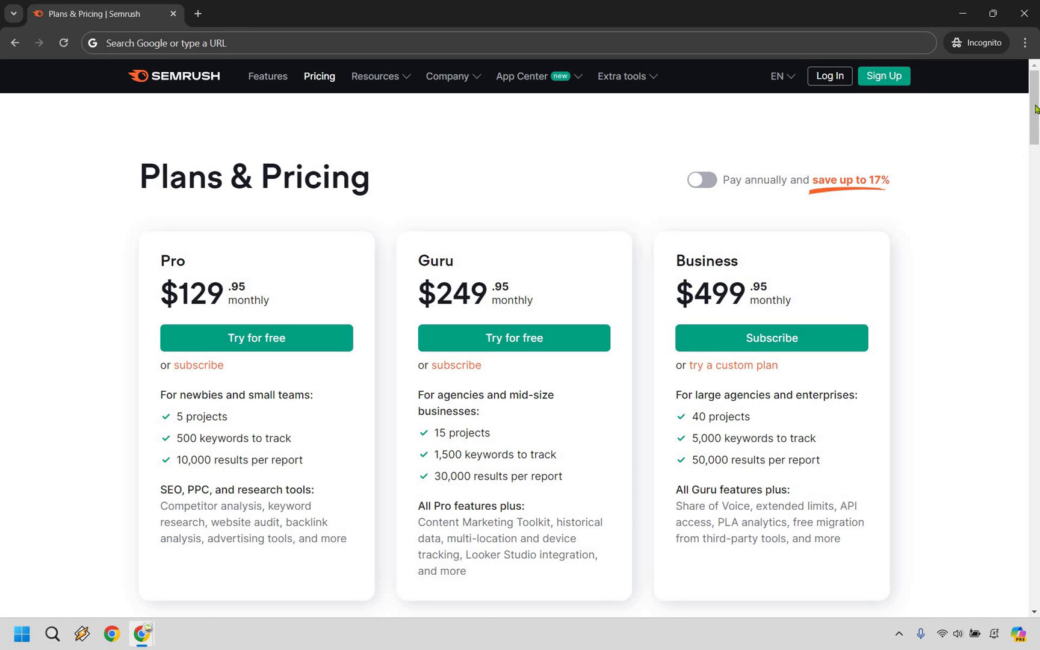
{"action": "scroll", "coordinate": [1036, 235], "scroll_direction": "down", "scroll_amount": 15}
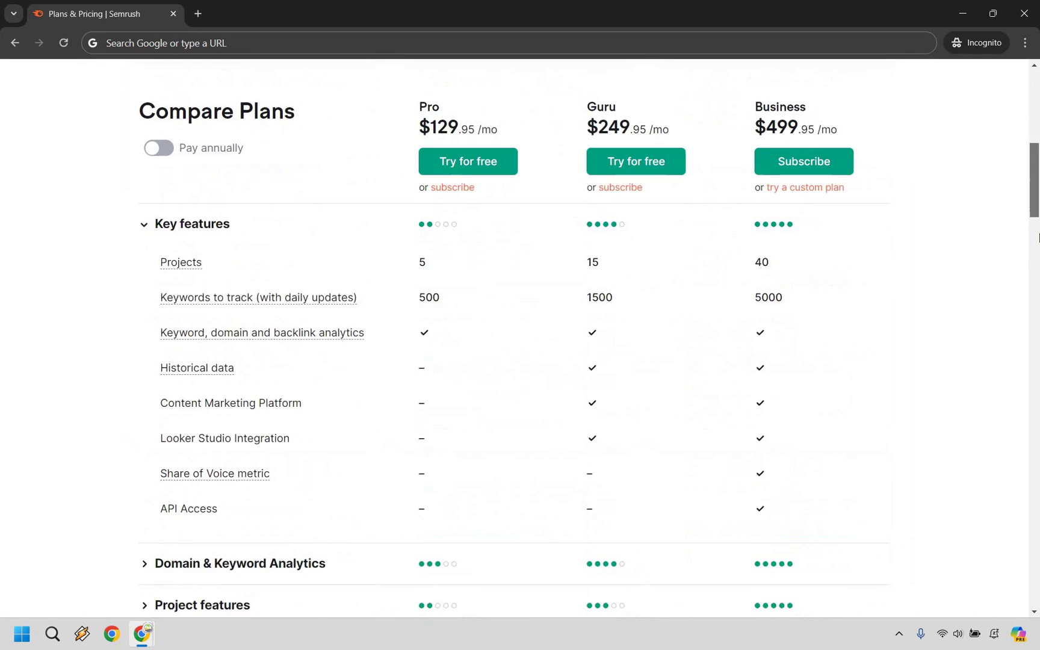
{"action": "scroll", "coordinate": [348, 266], "scroll_direction": "down", "scroll_amount": 1}
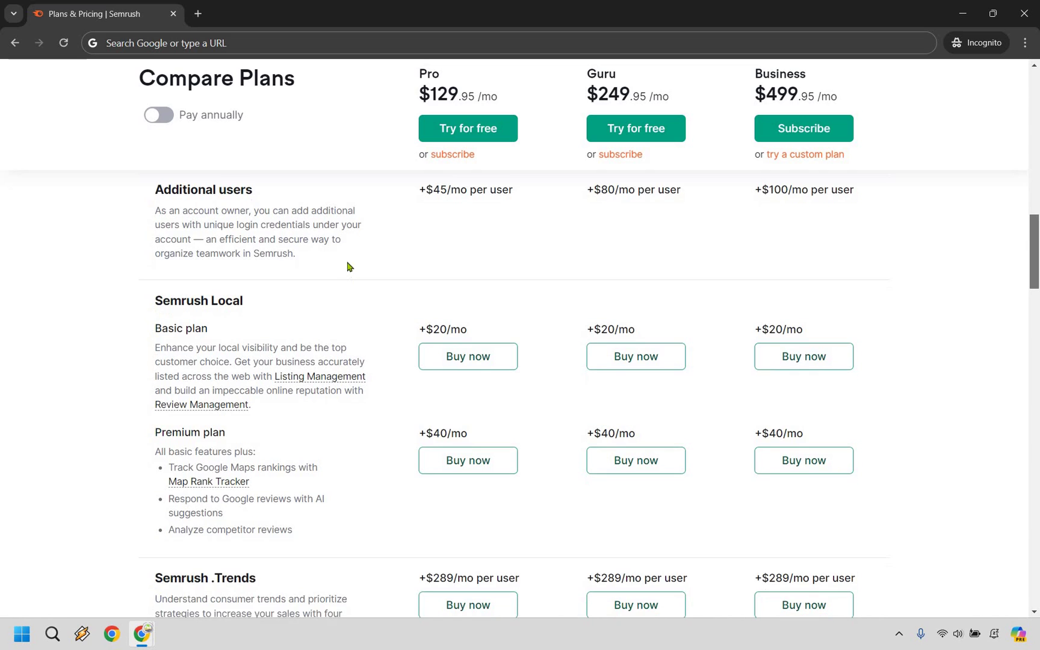
{"action": "scroll", "coordinate": [186, 264], "scroll_direction": "down", "scroll_amount": 2}
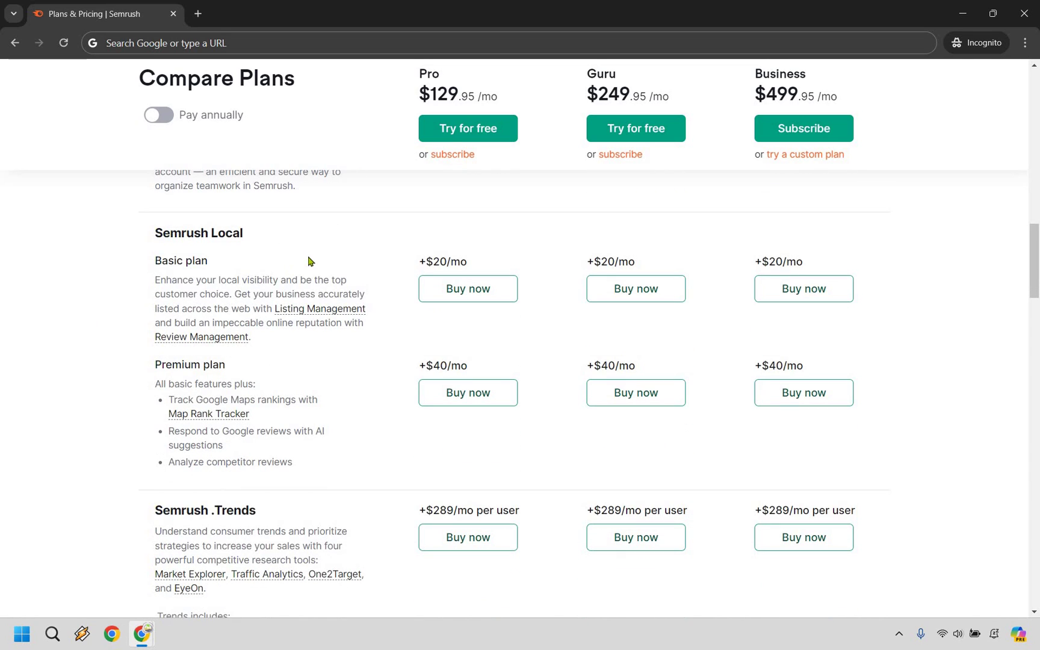
{"action": "scroll", "coordinate": [304, 295], "scroll_direction": "down", "scroll_amount": 5}
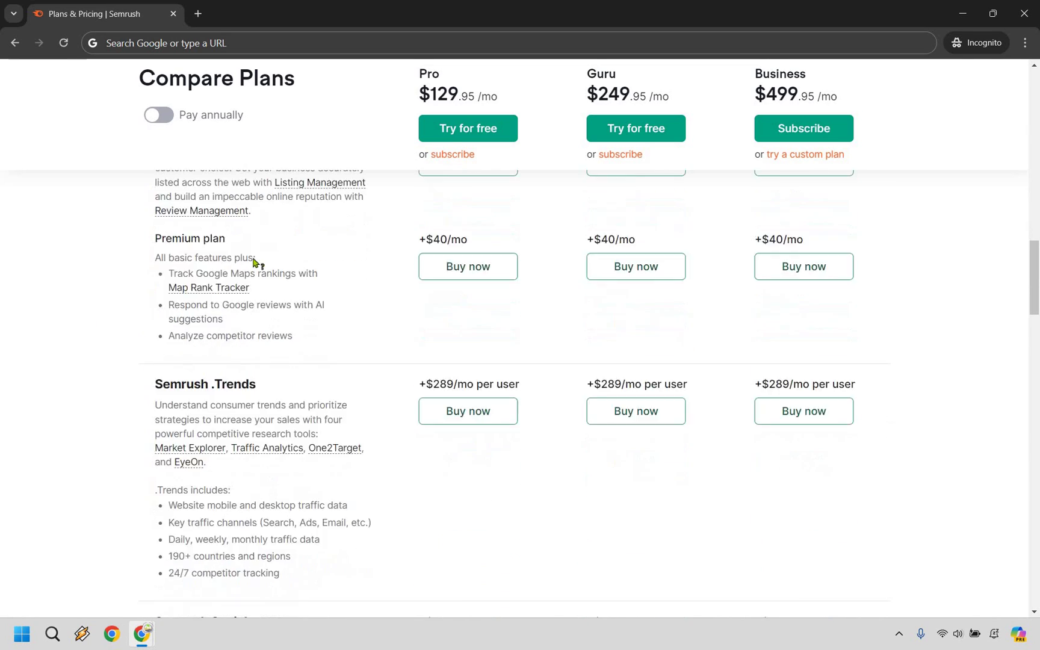
{"action": "scroll", "coordinate": [255, 255], "scroll_direction": "down", "scroll_amount": 6}
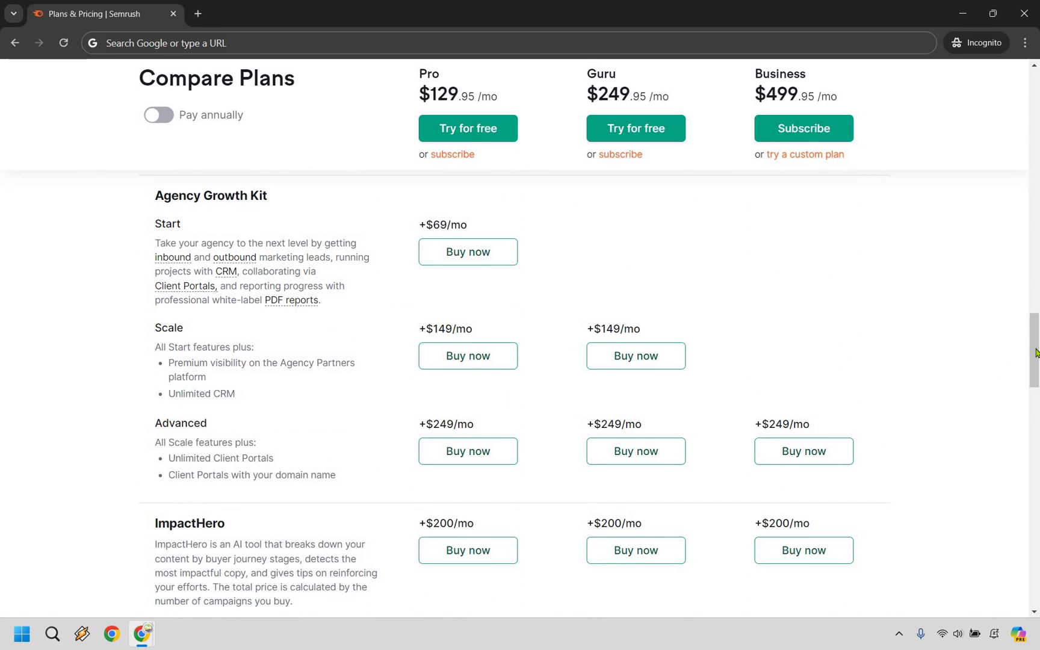
{"action": "left_click", "coordinate": [1038, 125]}
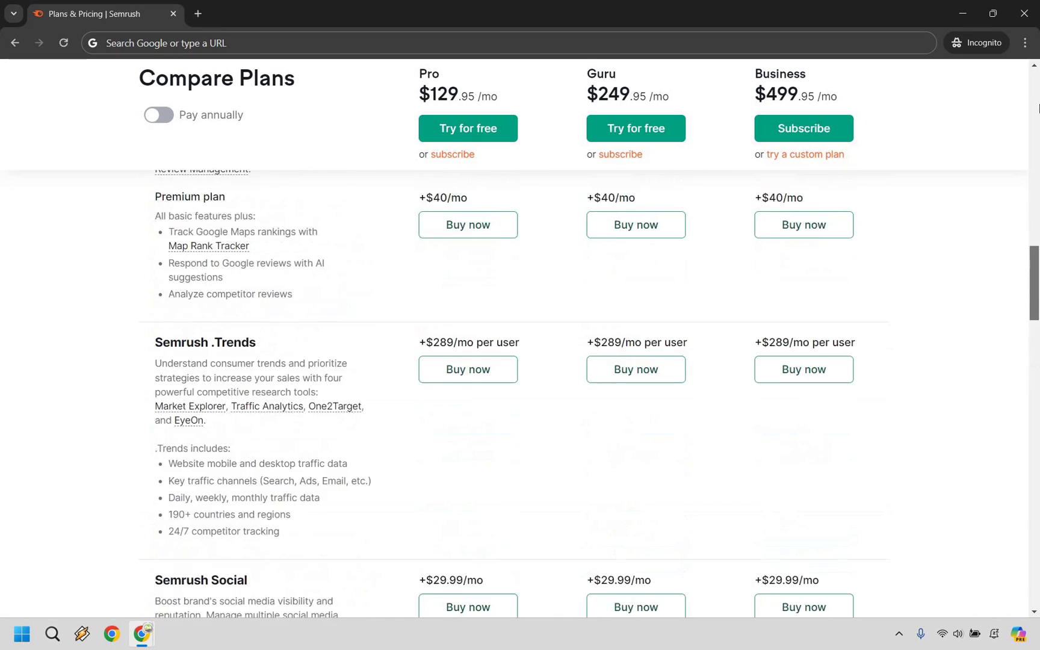
{"action": "scroll", "coordinate": [1038, 114], "scroll_direction": "down", "scroll_amount": 1}
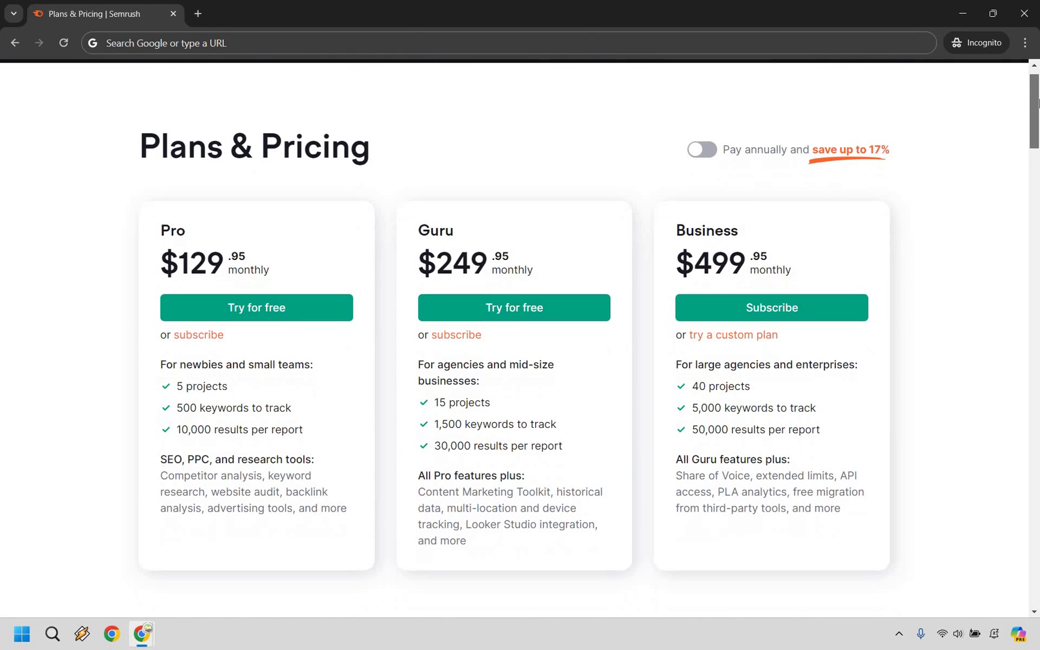
{"action": "scroll", "coordinate": [947, 260], "scroll_direction": "up", "scroll_amount": 1}
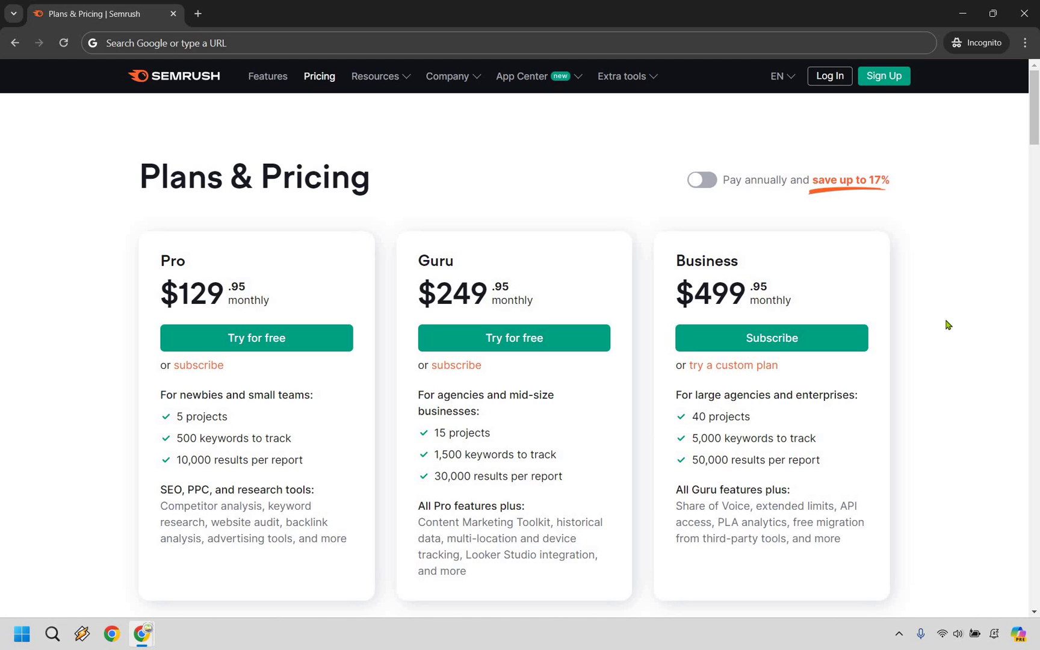
Step: Leave the Plans & Pricing page and return to the Semrush homepage with its search box
{"action": "key", "text": "alt+Left"}
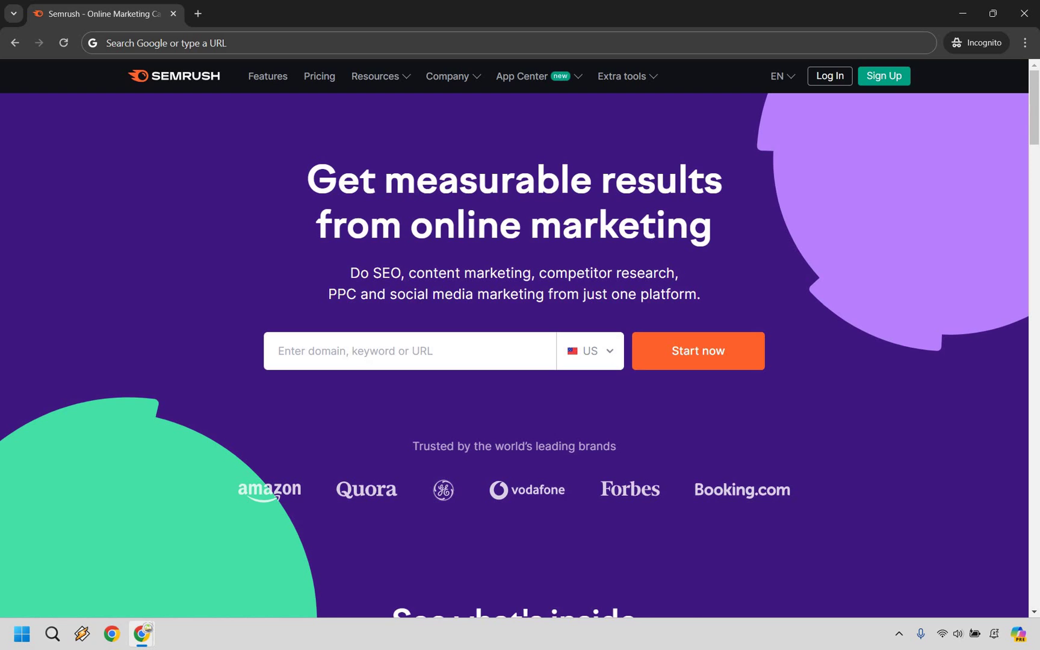